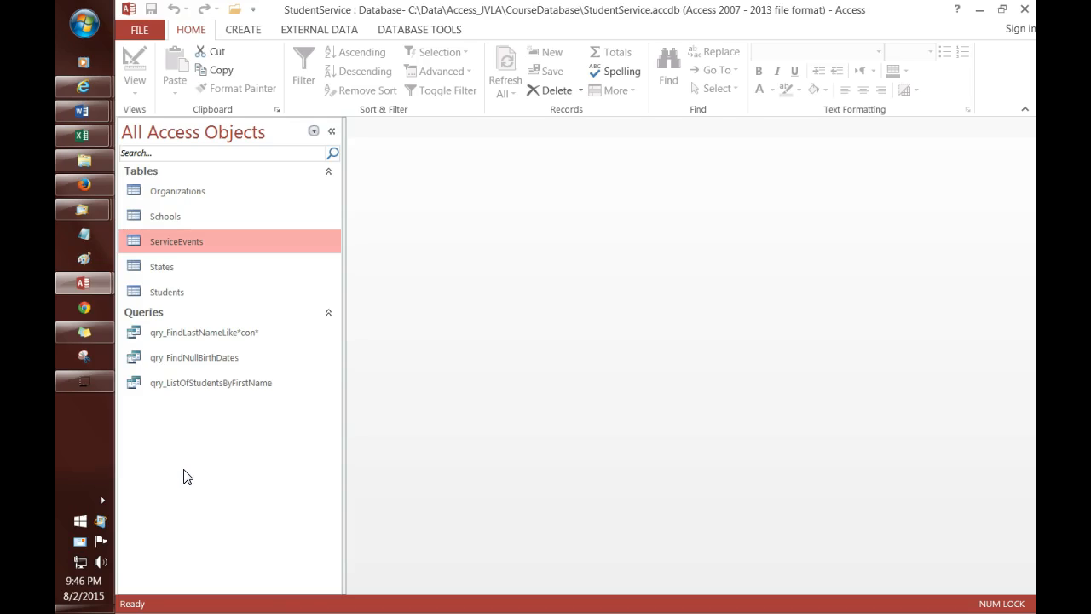
Step: Open the ServiceEvents table from the navigation pane in Datasheet View
double_click(232, 244)
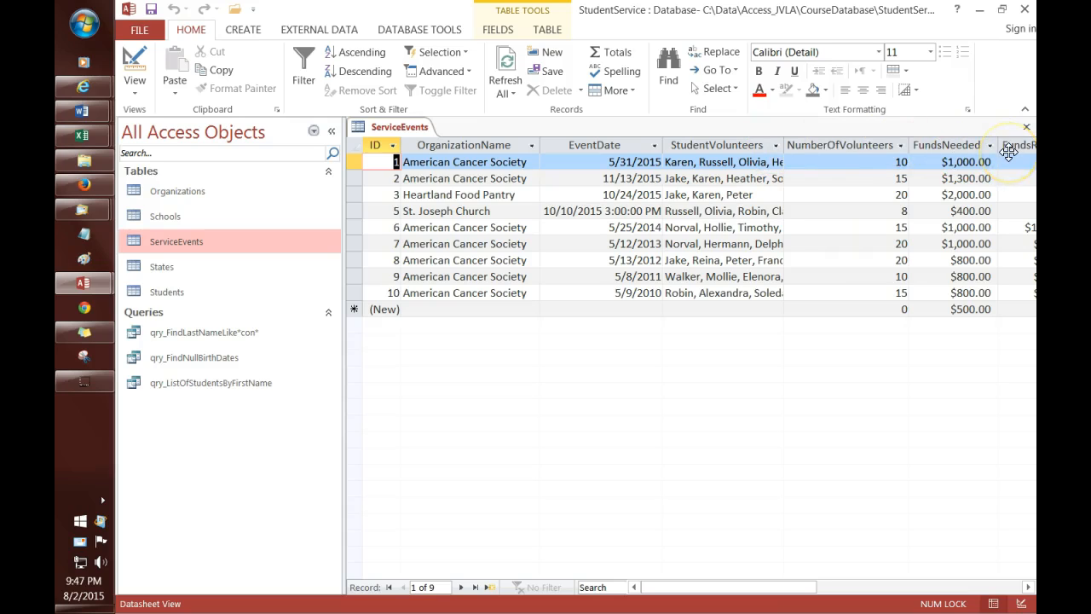
Step: Narrow the navigation pane to reveal more of the ServiceEvents columns
left_click(345, 376)
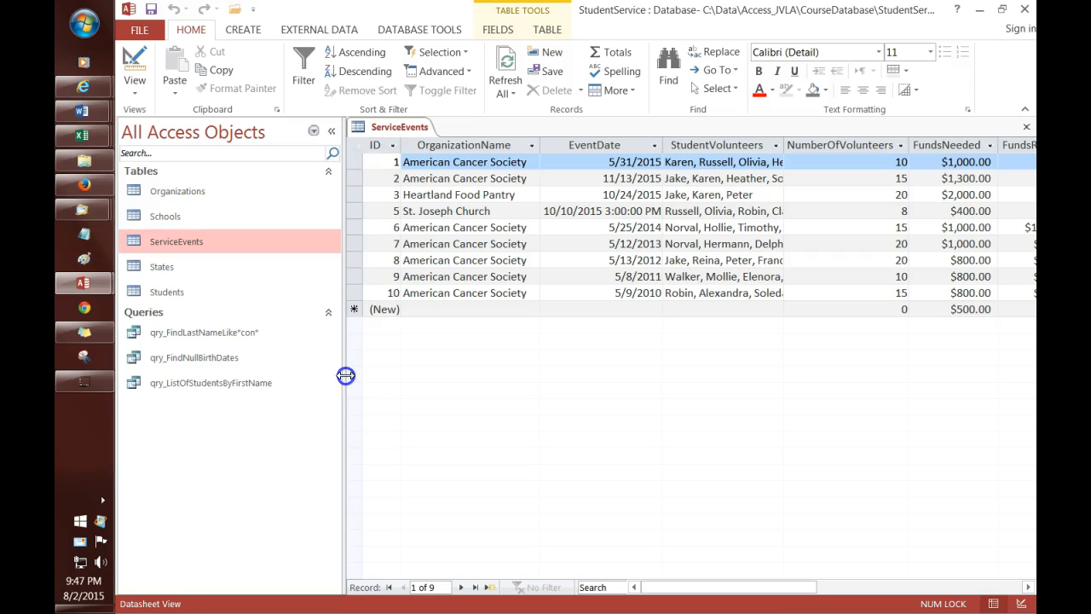
left_click_drag(346, 376, 323, 382)
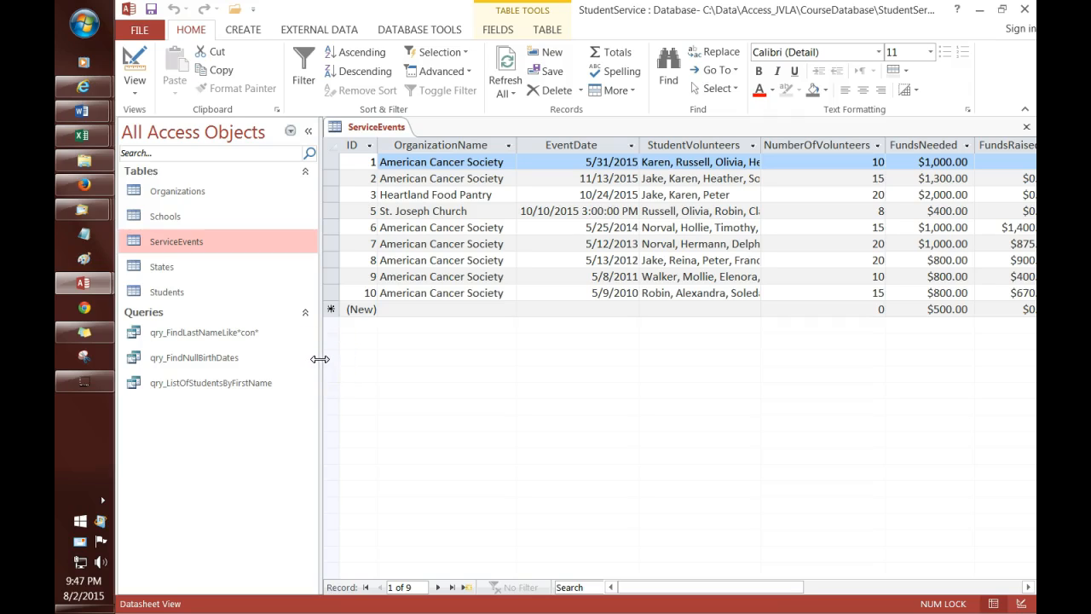
left_click_drag(320, 359, 269, 364)
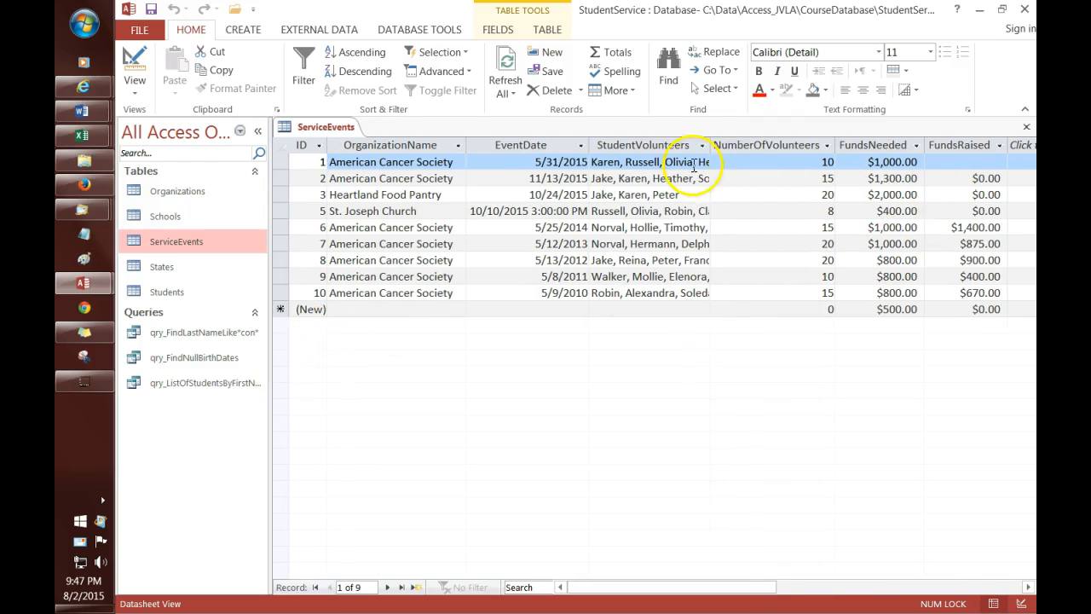
Step: Widen the StudentVolunteers column and narrow the EventDate column
left_click_drag(711, 146, 731, 146)
left_click(590, 147)
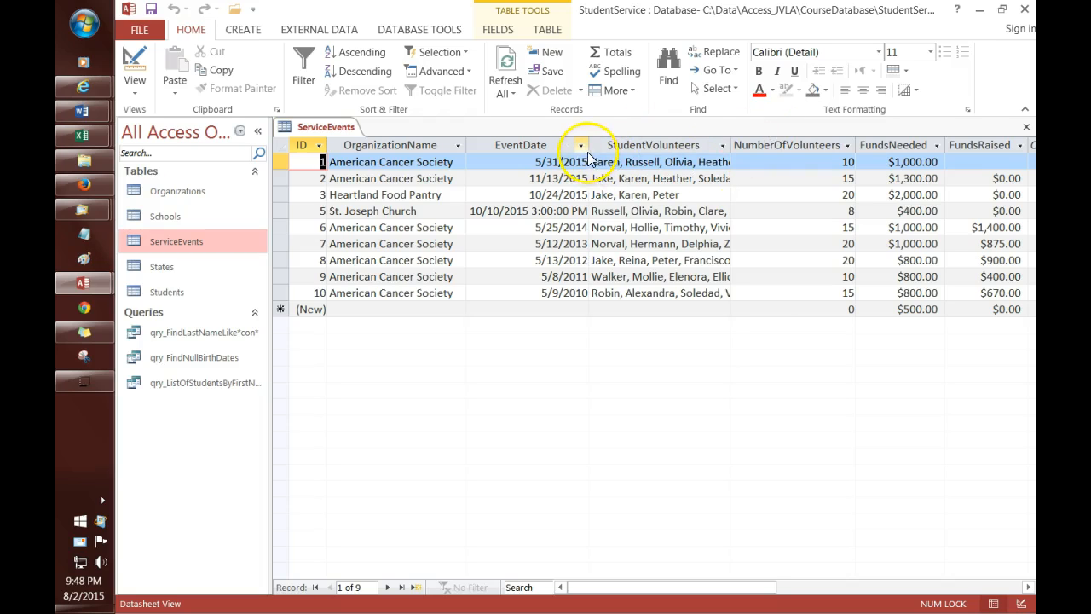
mouse_move(587, 146)
left_mouse_down()
mouse_move(568, 146)
mouse_move(596, 149)
left_mouse_up()
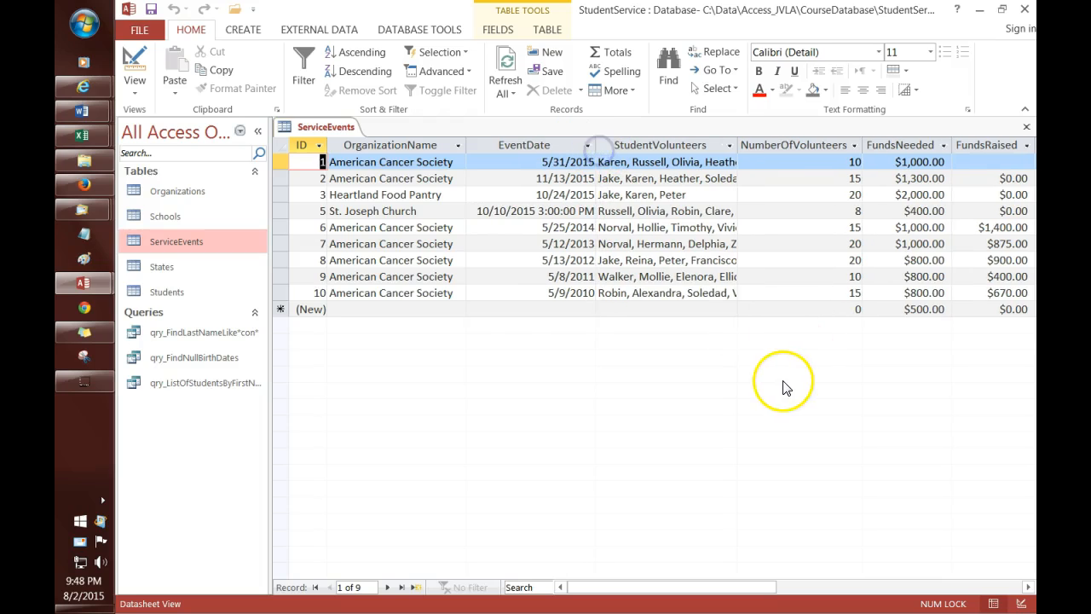
left_click(611, 416)
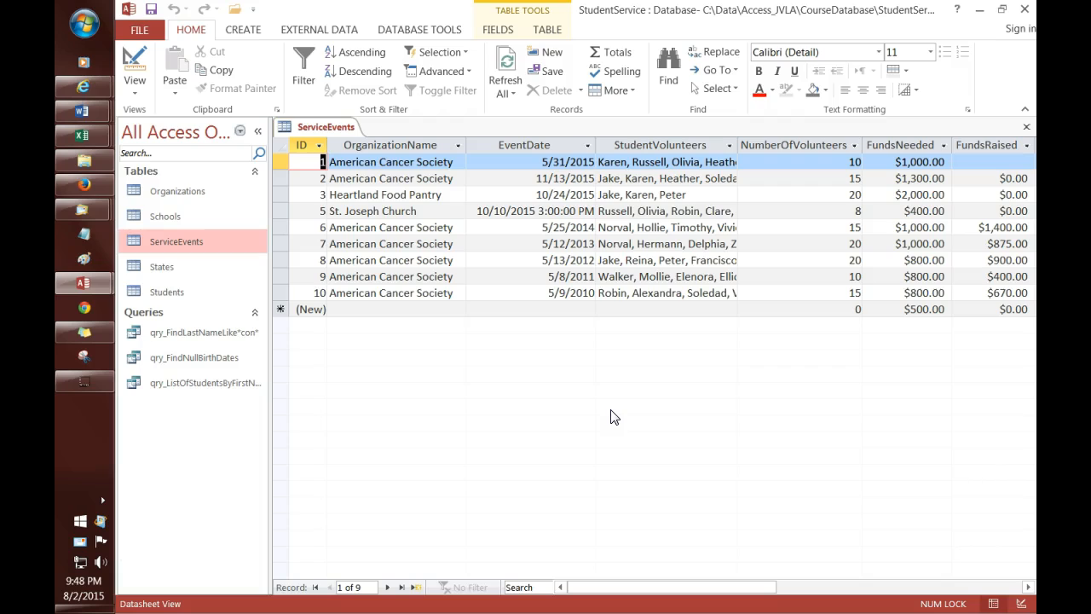
left_click(585, 417)
left_click(223, 435)
Step: In Design View, inspect the OrganizationName, FundsNeeded and EventDate field types and properties
left_click(332, 129)
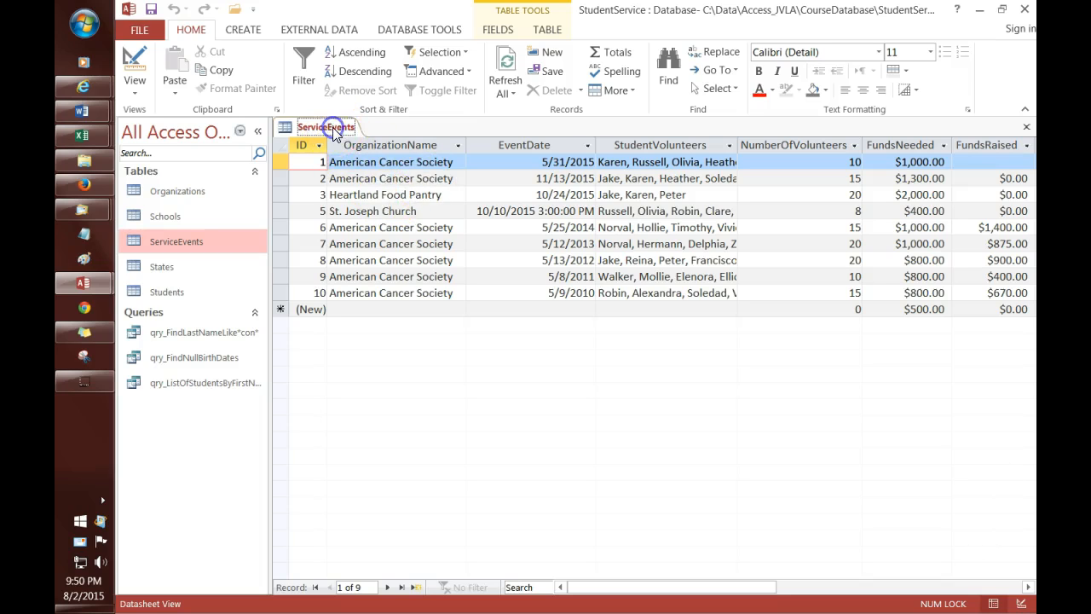
right_click(333, 130)
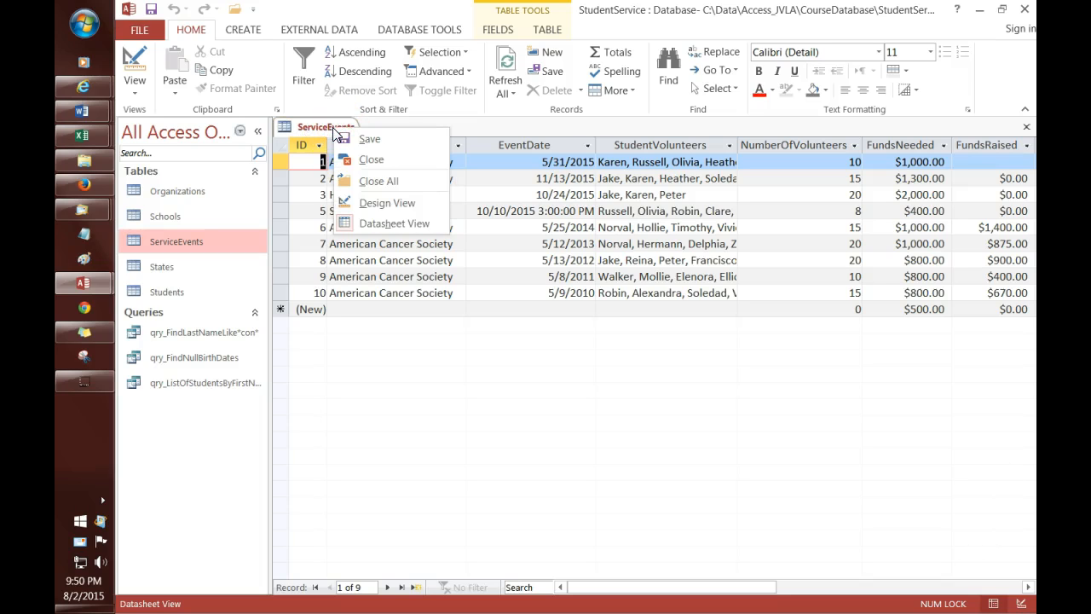
left_click(382, 205)
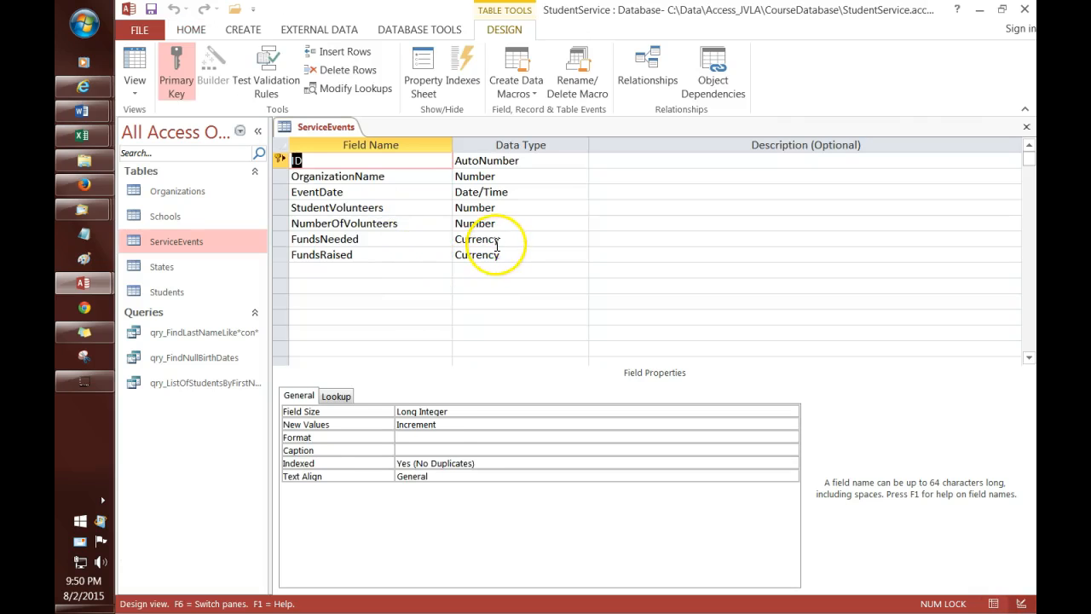
left_click(541, 176)
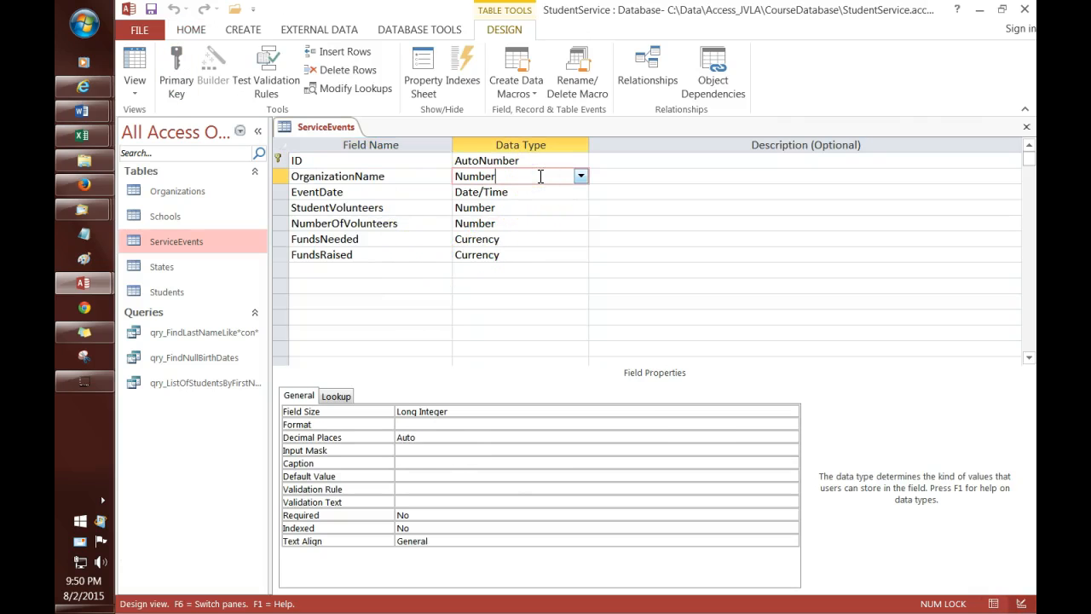
left_click(534, 239)
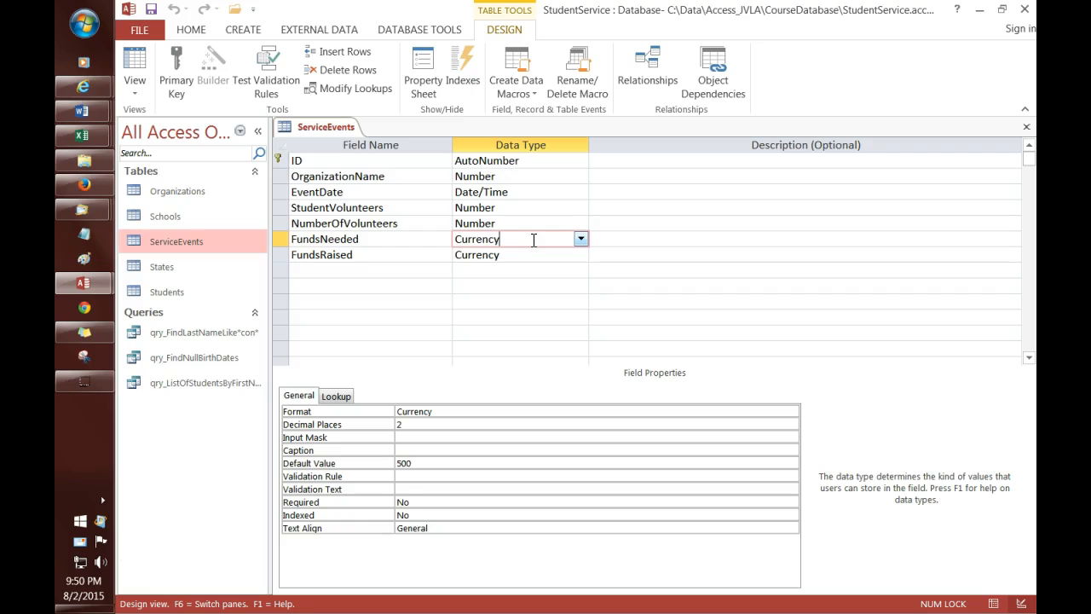
left_click(541, 188)
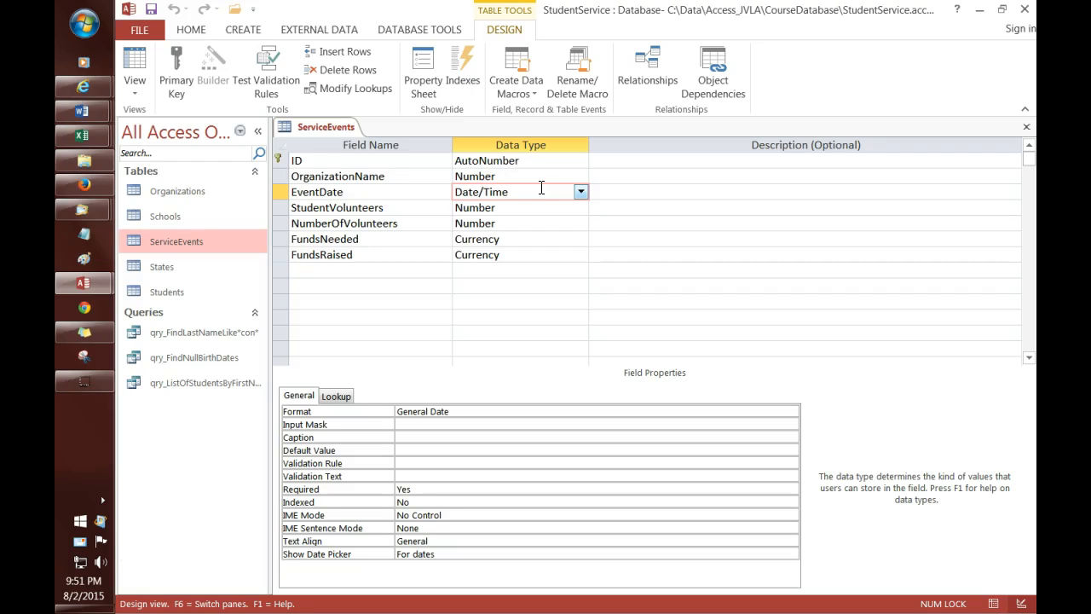
left_click(539, 197)
left_click(522, 179)
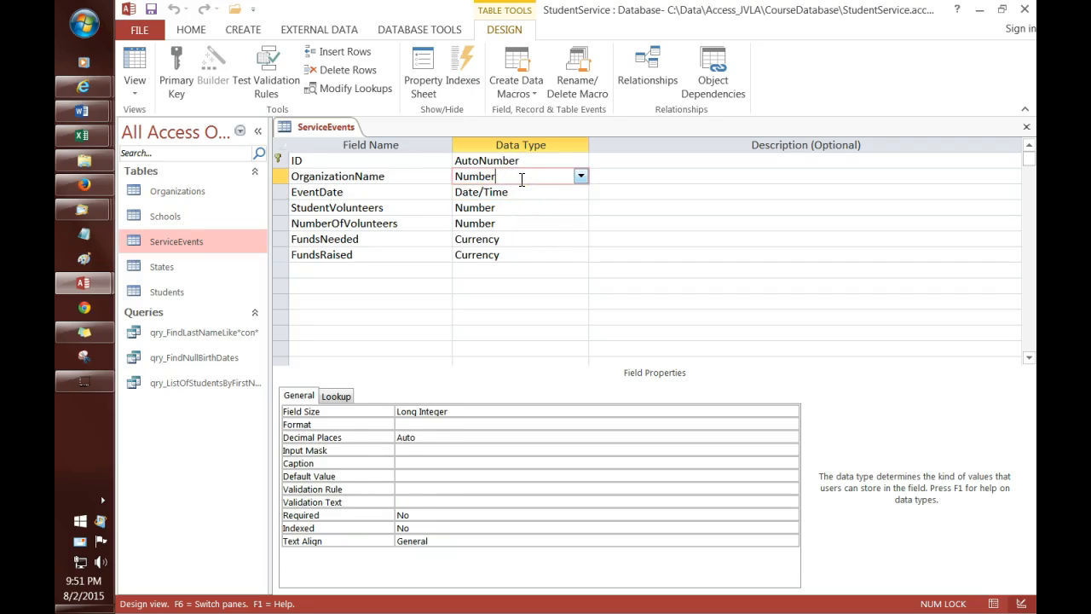
Step: Close the ServiceEvents table, saving its layout changes
left_click(337, 129)
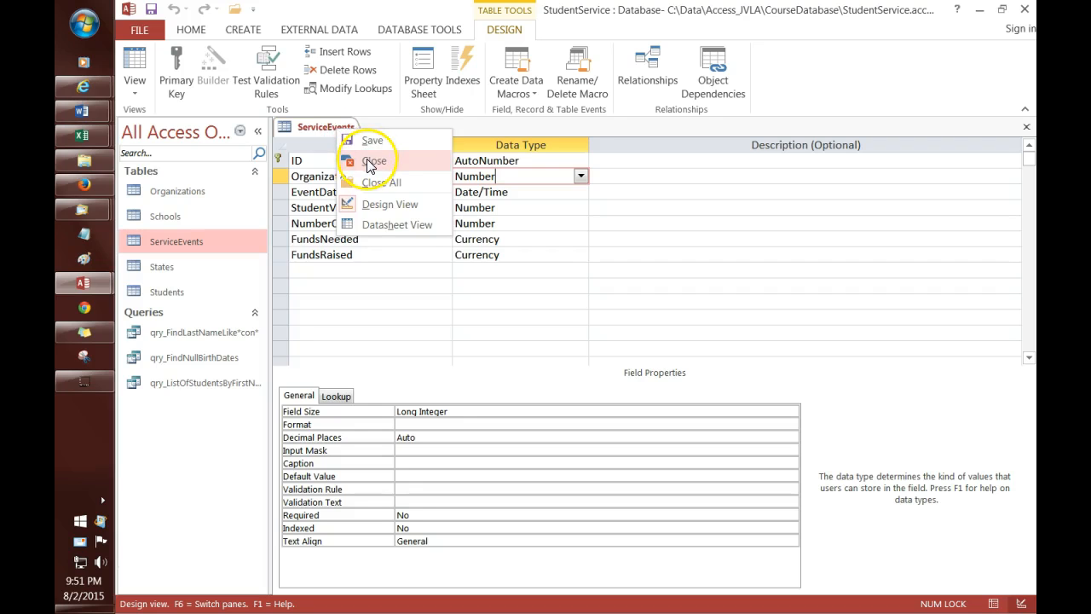
left_click(372, 162)
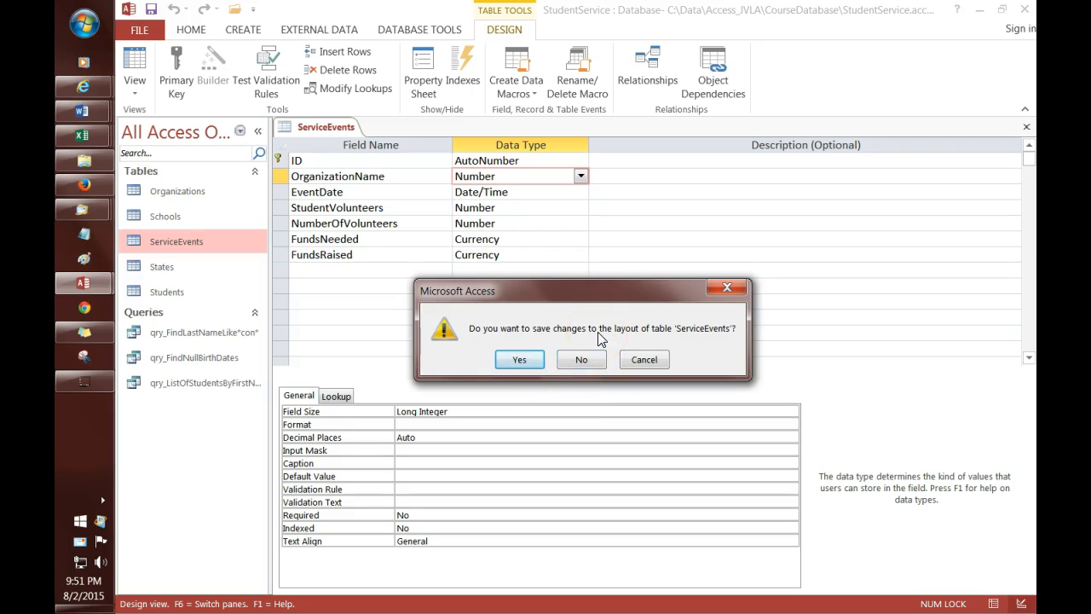
left_click(524, 360)
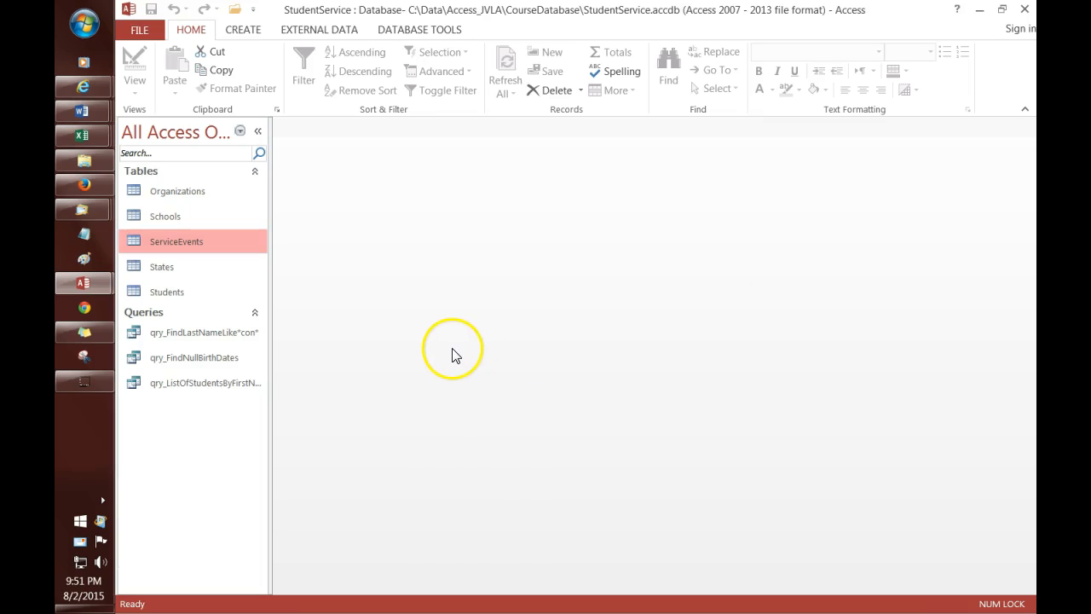
Step: Start a new query in Query Design with the ServiceEvents table added
left_click(243, 32)
left_click(358, 64)
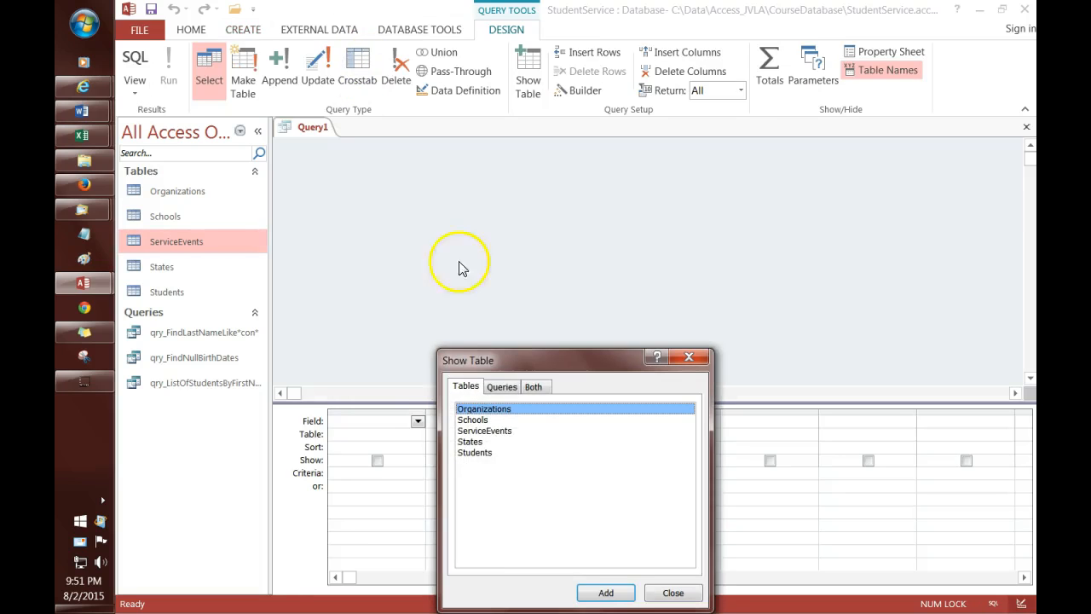
double_click(515, 431)
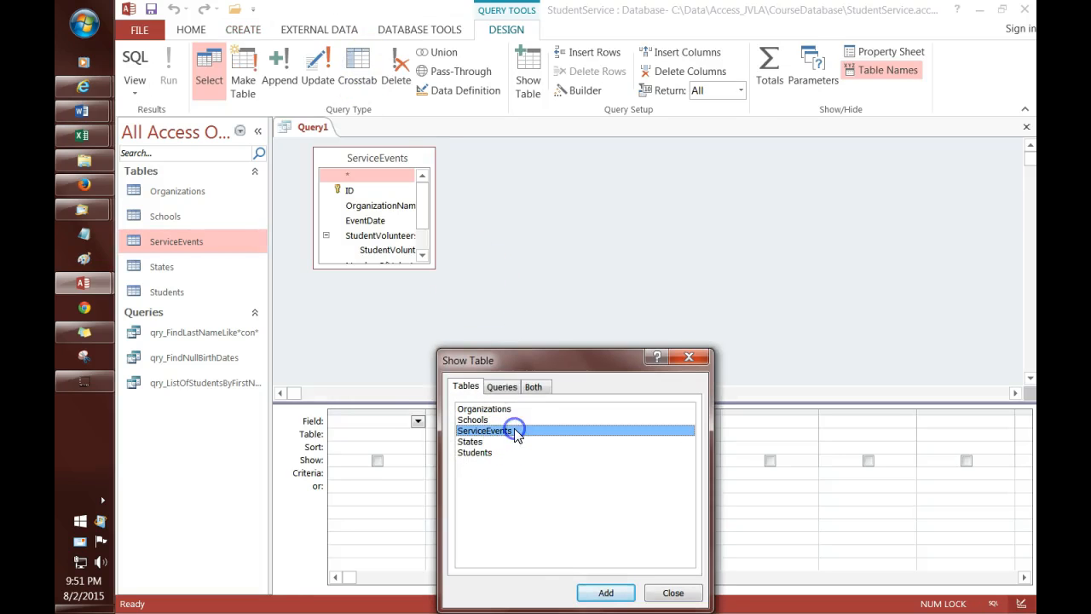
left_click(671, 593)
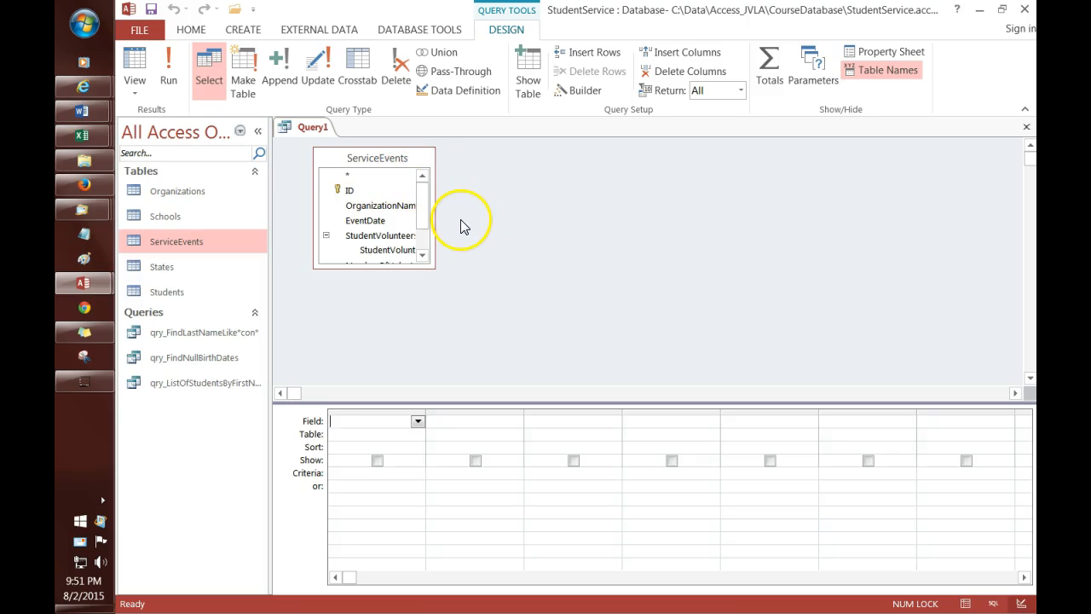
Step: Add ServiceEvents.* to the query grid and run it to list all 9 records
mouse_move(419, 219)
left_mouse_down()
mouse_move(424, 237)
mouse_move(424, 200)
left_mouse_up()
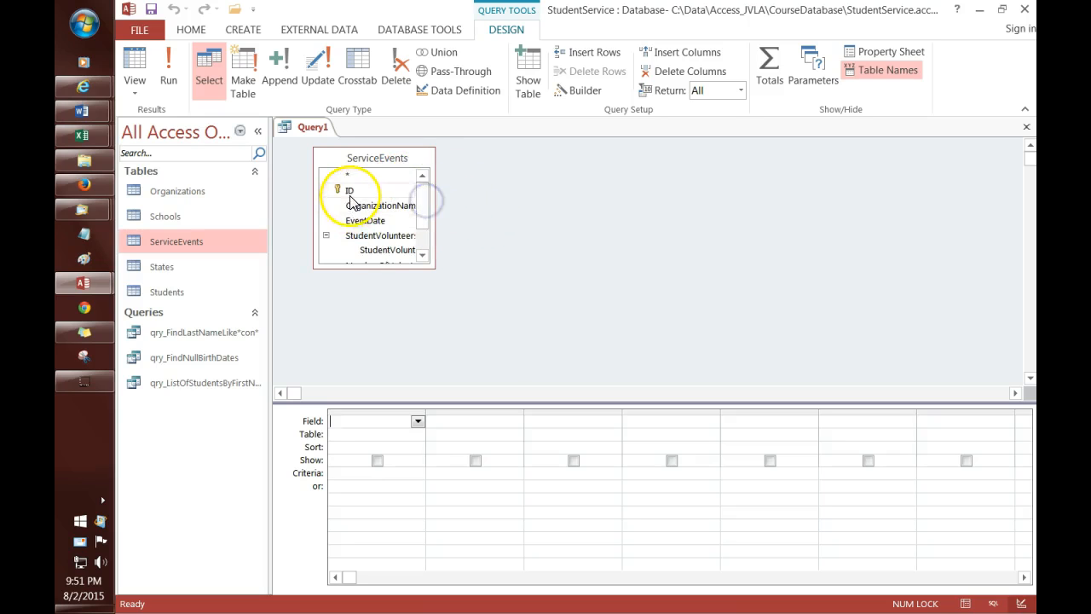
mouse_move(350, 190)
left_mouse_down()
mouse_move(368, 420)
mouse_move(369, 190)
left_mouse_up()
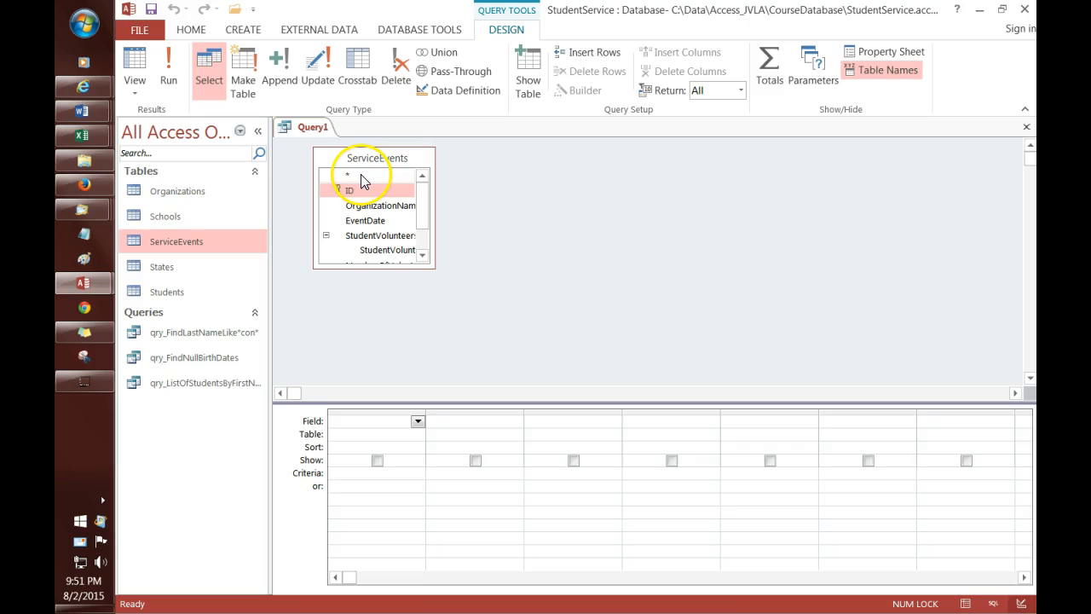
left_click(361, 174)
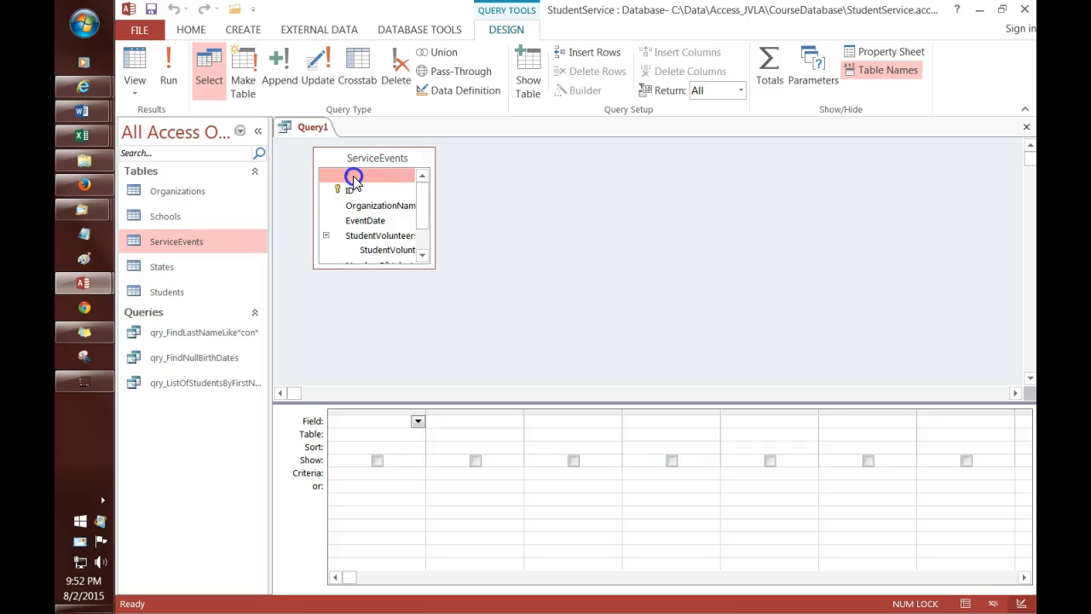
left_click_drag(354, 177, 364, 418)
left_click(497, 322)
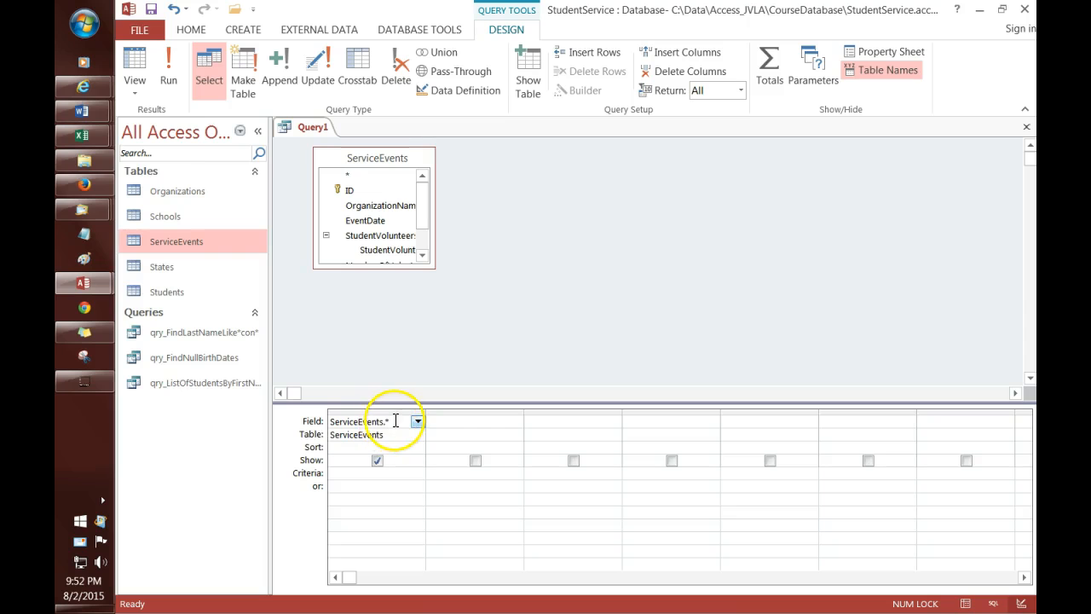
left_click(170, 78)
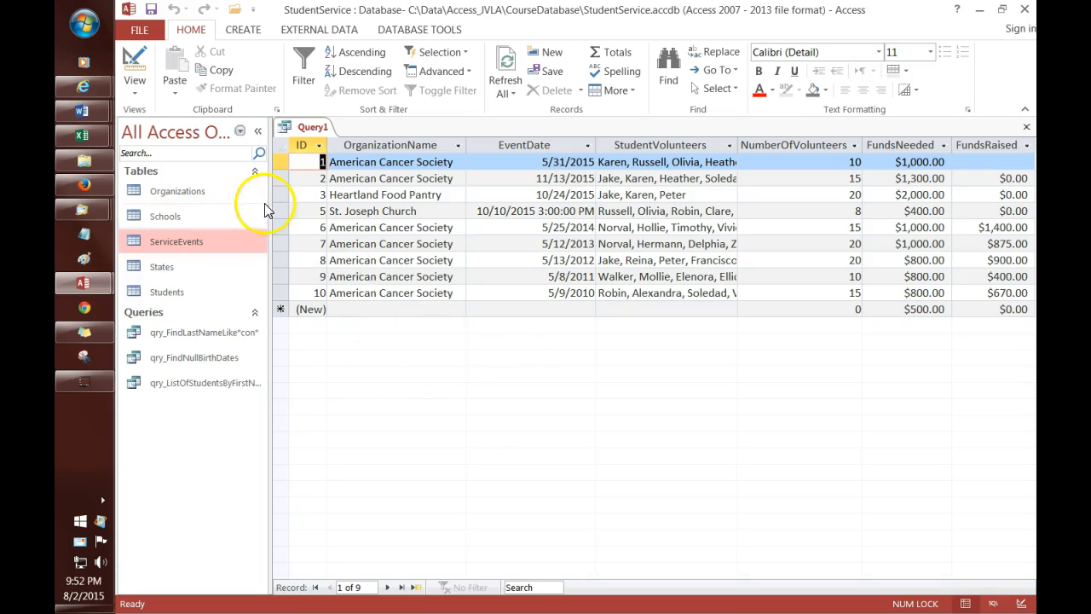
right_click(314, 129)
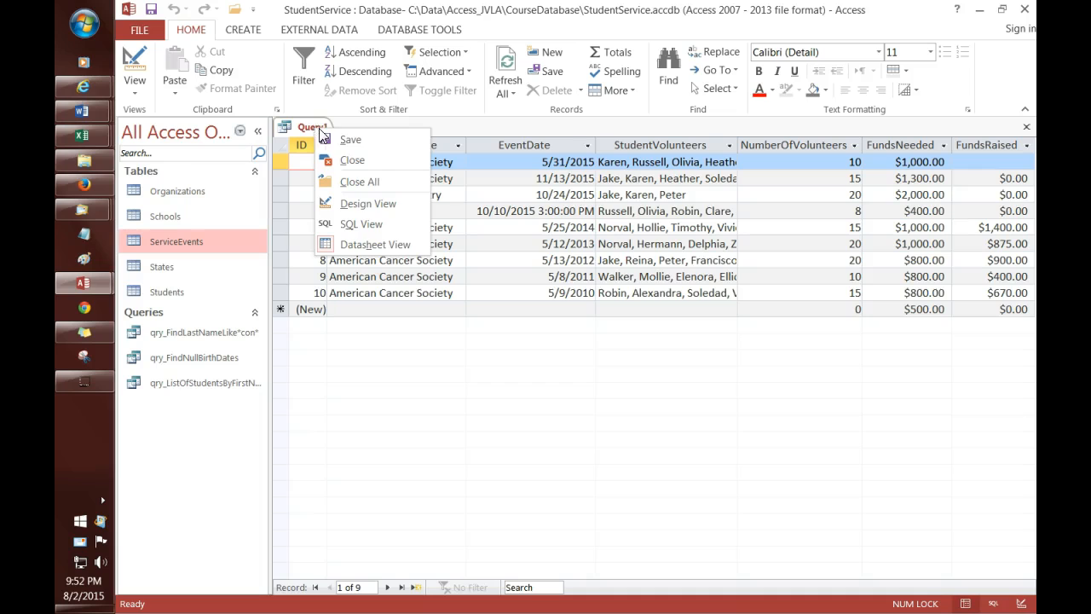
left_click(375, 204)
left_click(497, 304)
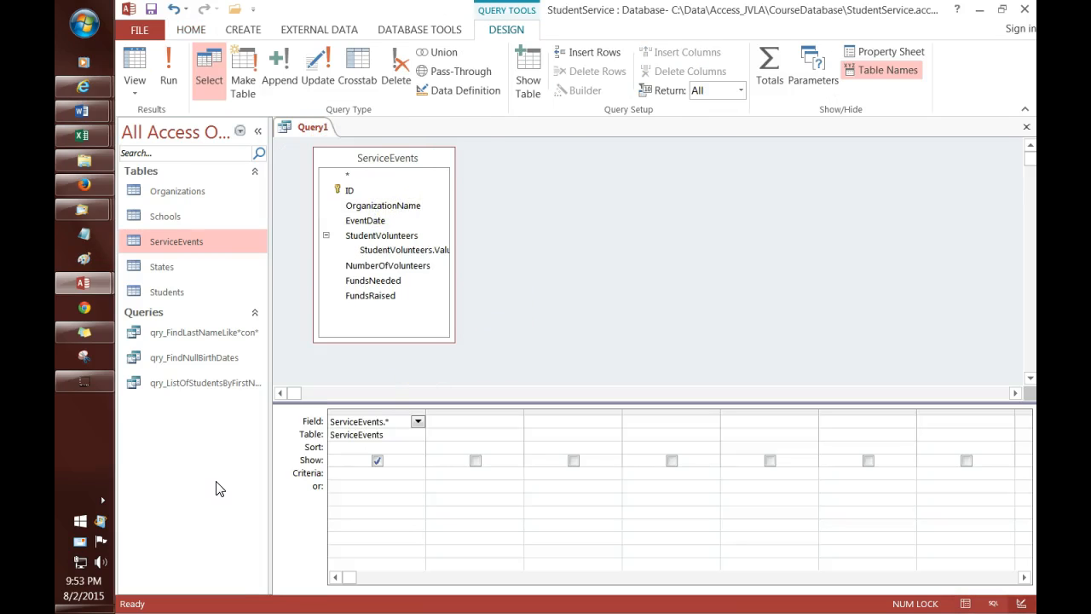
left_click(219, 475)
Step: Add FundsRaised to the query grid with the criterion >1000
double_click(371, 295)
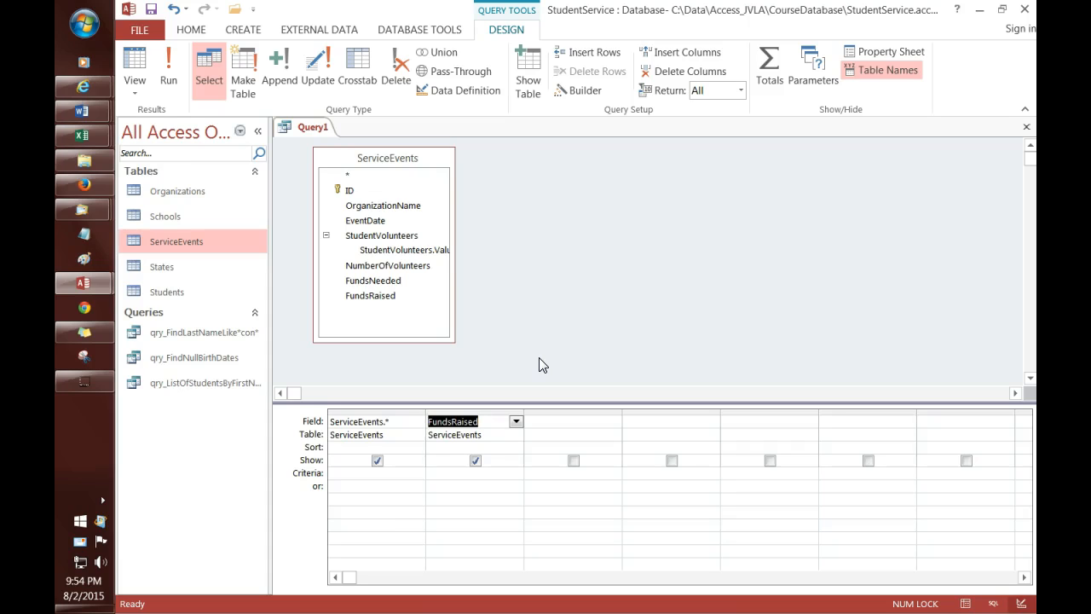
left_click(459, 474)
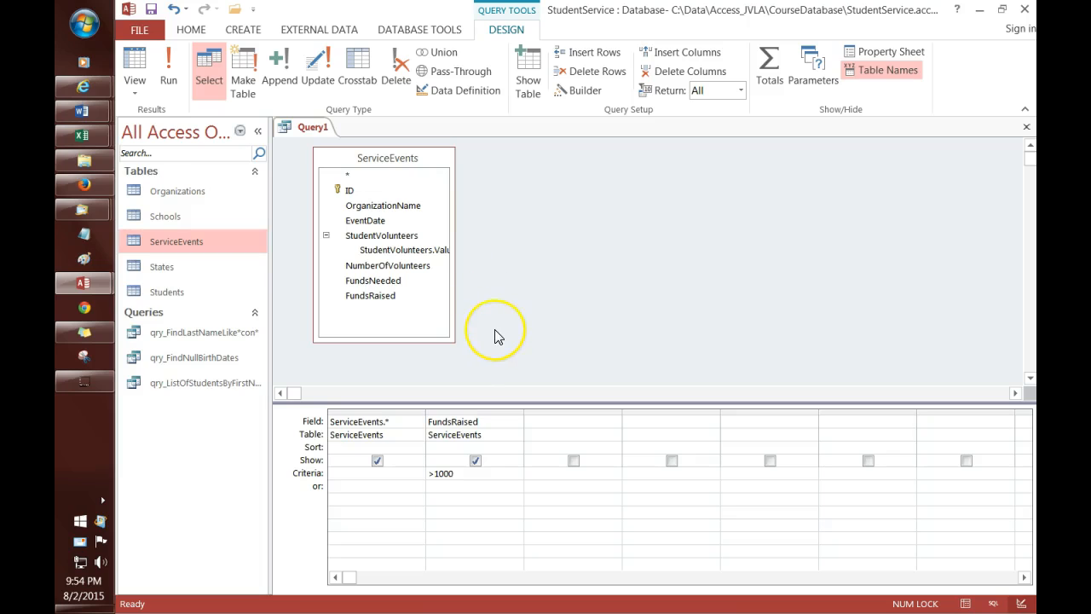
key("Up")
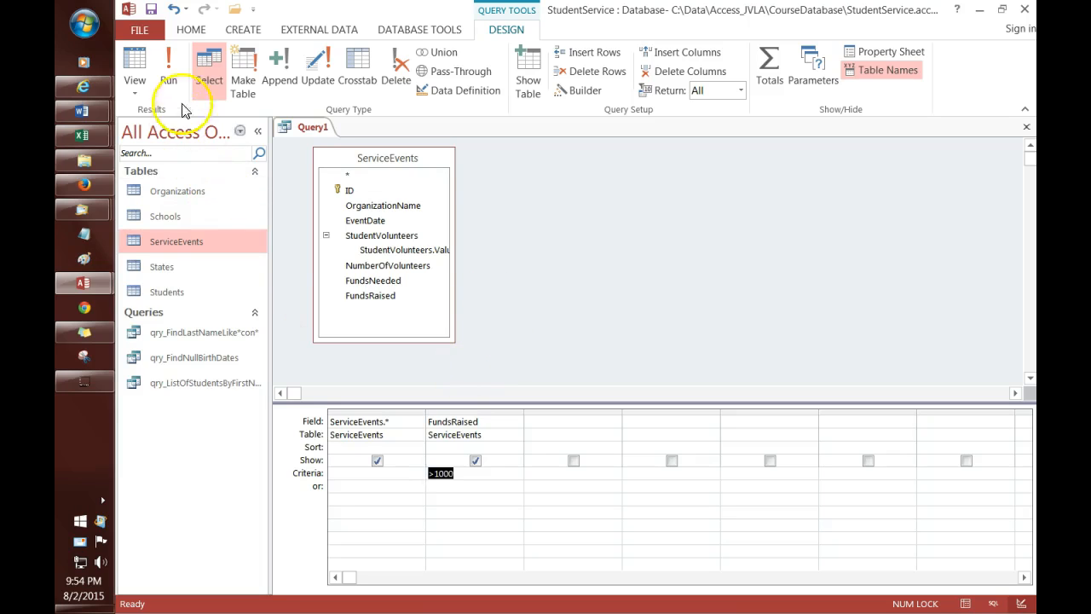
Step: Run the query and widen the FundsRaised column to read the single $1,400.00 result
left_click(172, 70)
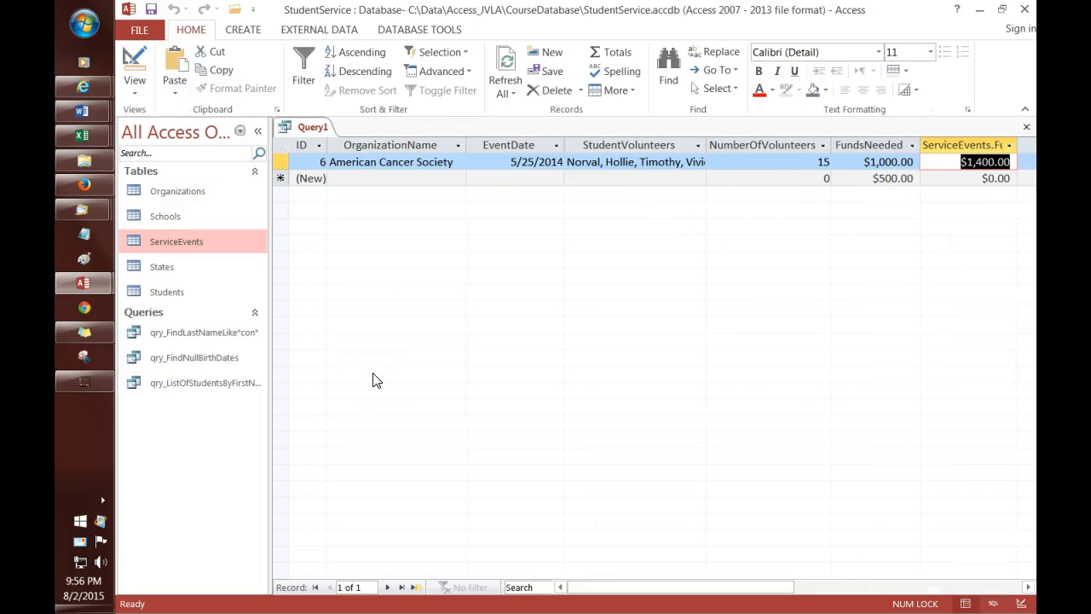
left_click(434, 337)
left_click_drag(271, 330, 189, 330)
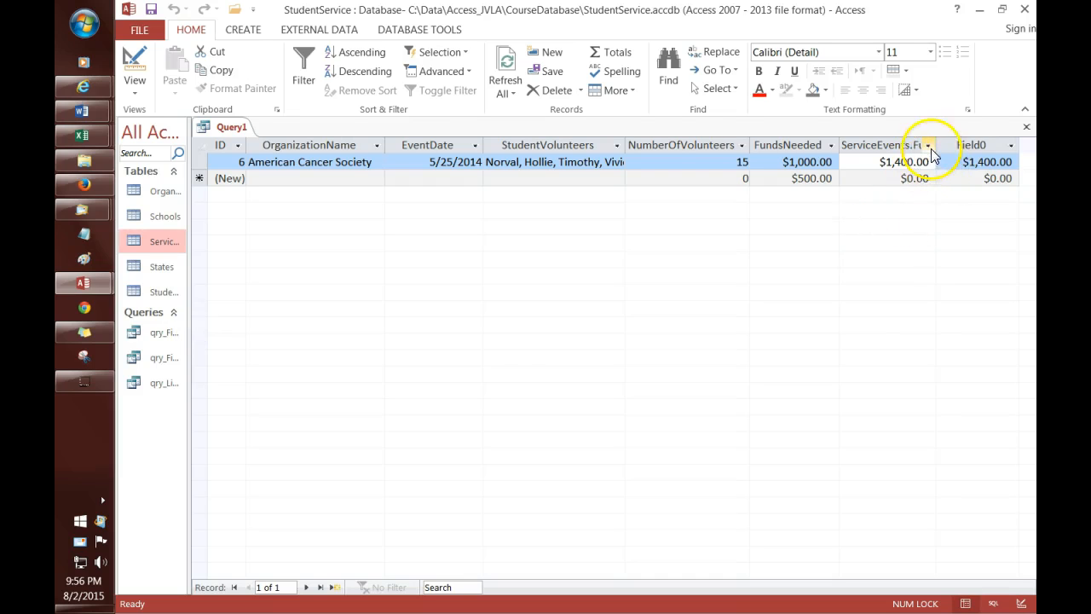
left_click_drag(936, 147, 990, 145)
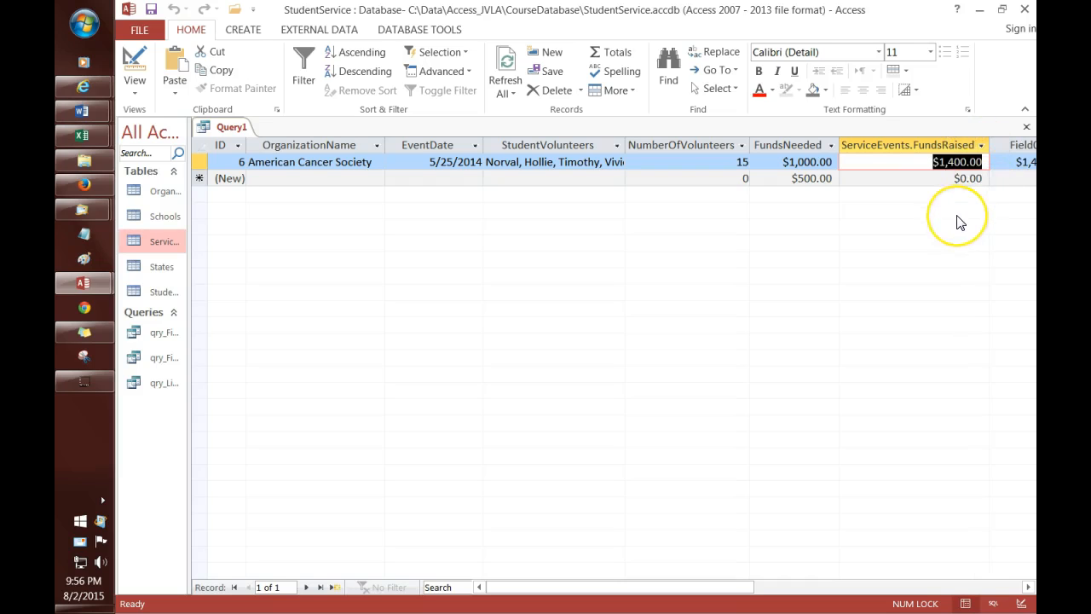
key("Tab")
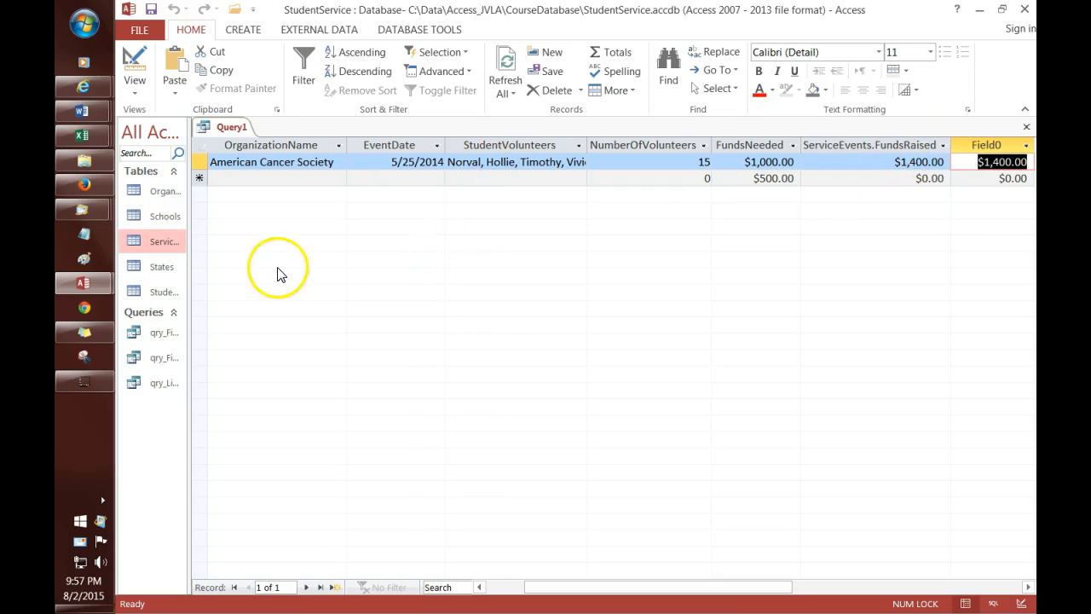
left_click(233, 128)
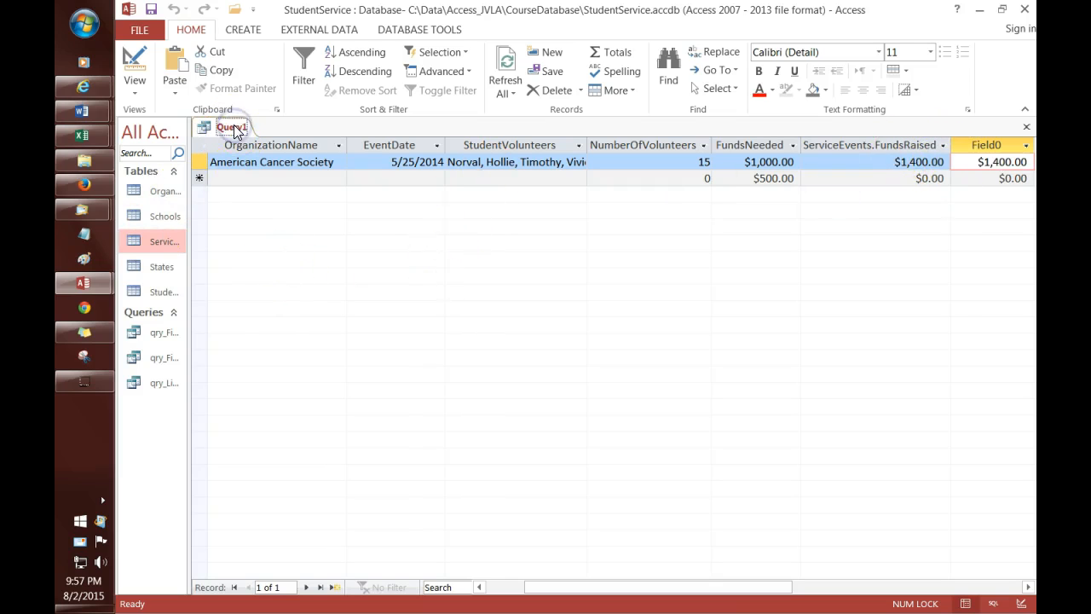
Step: Switch Query1 to Design View and uncheck Show for the FundsRaised column
right_click(236, 130)
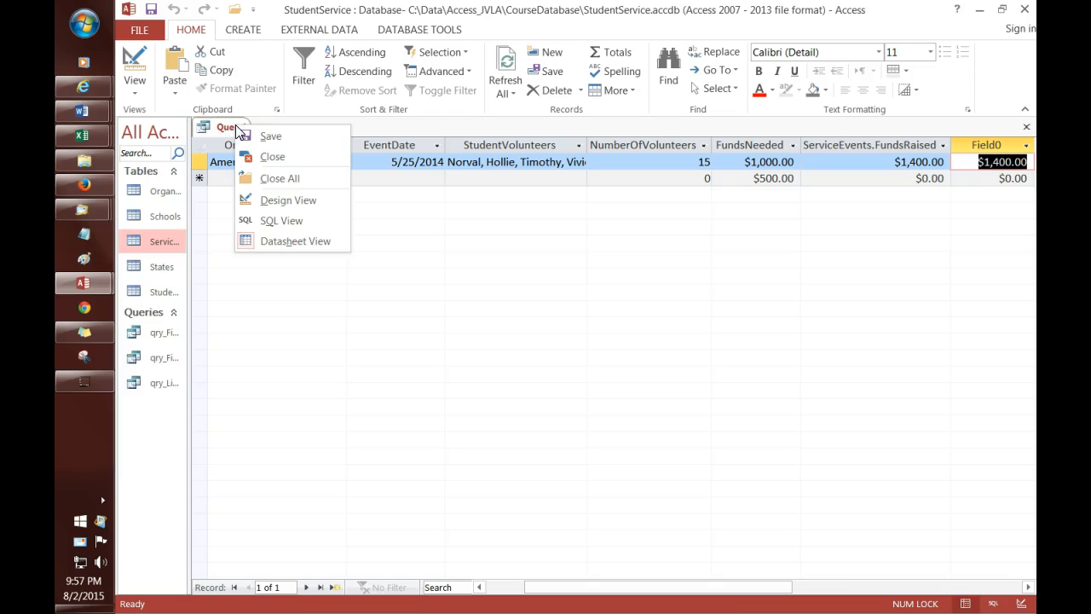
left_click(288, 199)
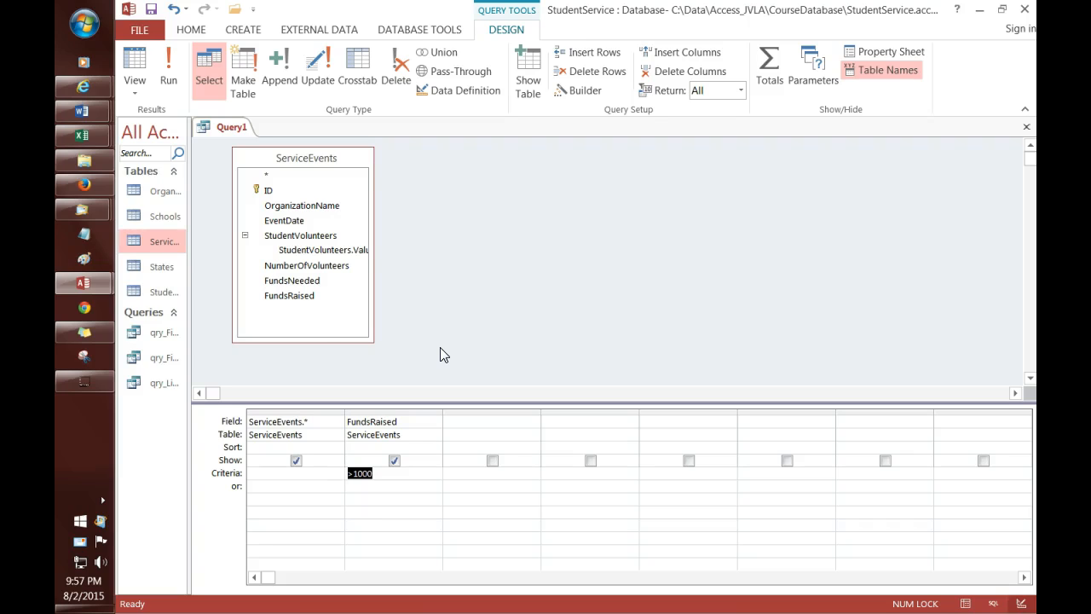
left_click(309, 298)
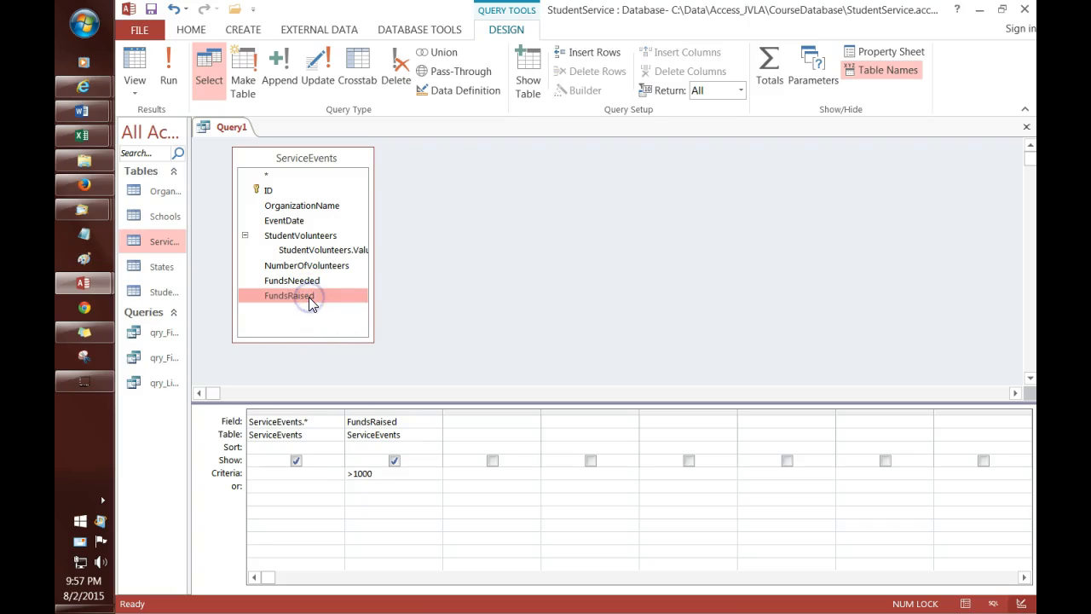
left_click(316, 307)
left_click(319, 421)
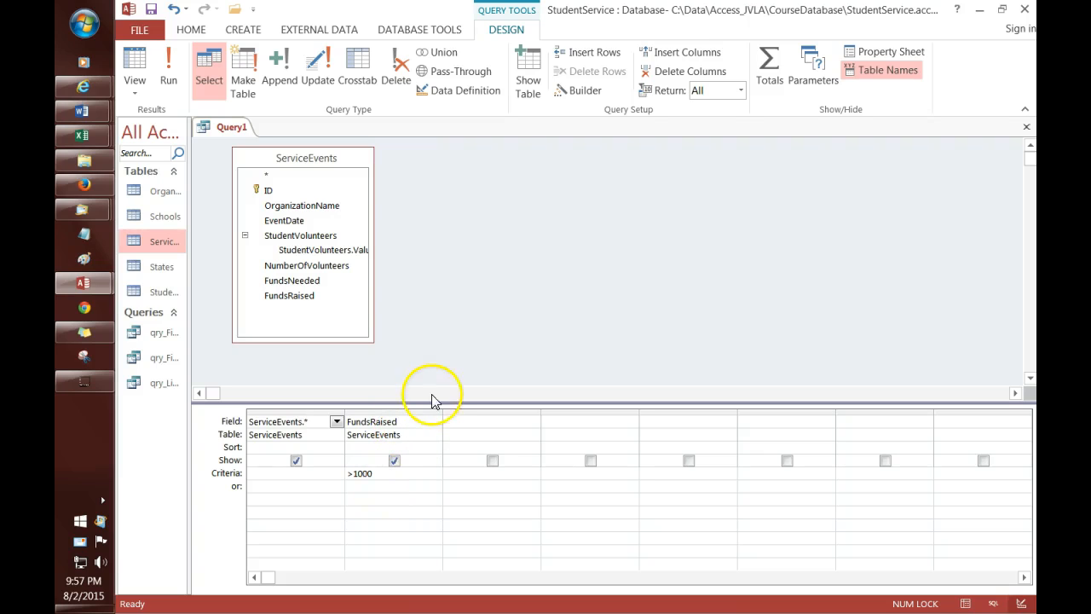
left_click(394, 460)
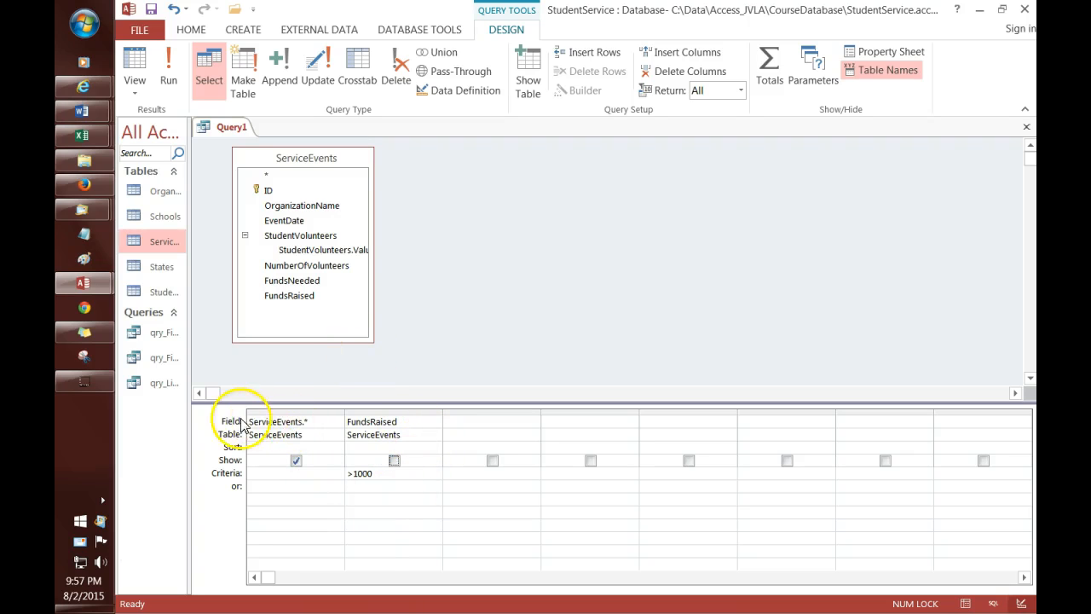
left_click(291, 414)
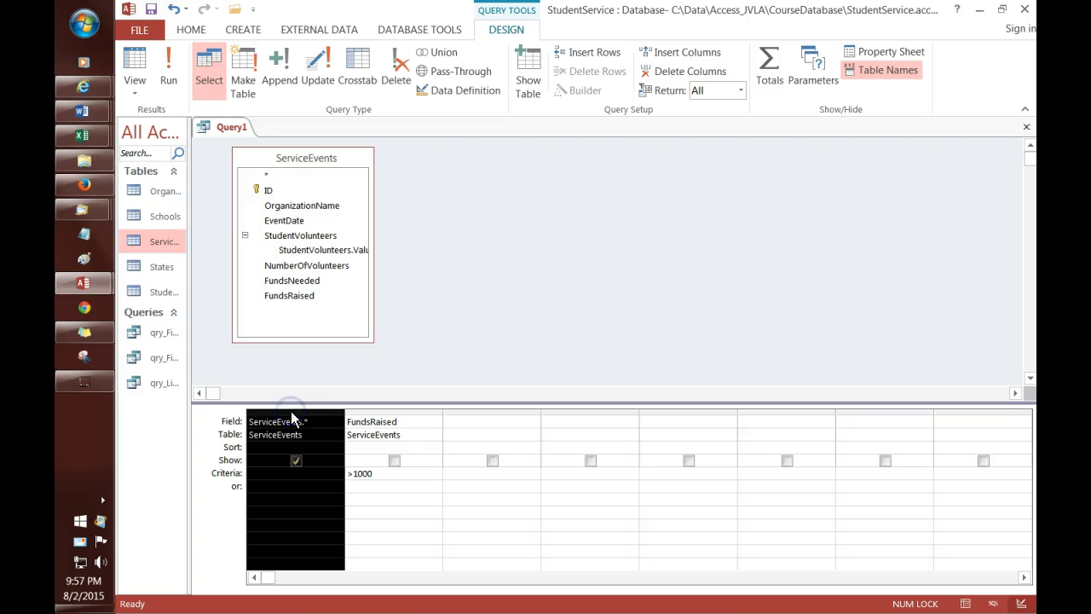
left_click(476, 332)
Step: Run the query, change the FundsRaised criterion to >=1000, and rerun it
left_click(172, 82)
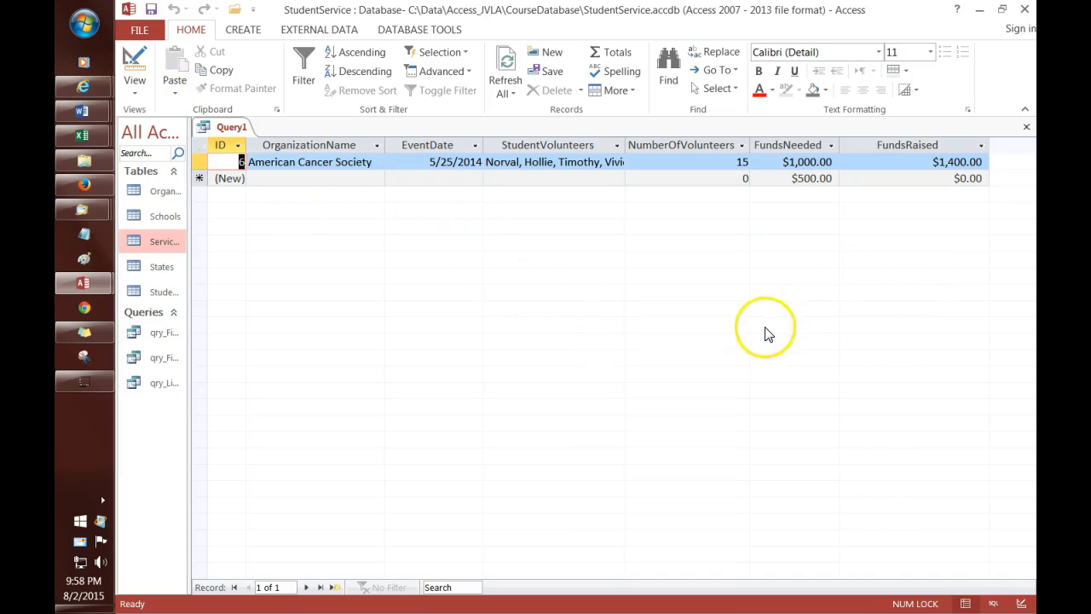
double_click(988, 147)
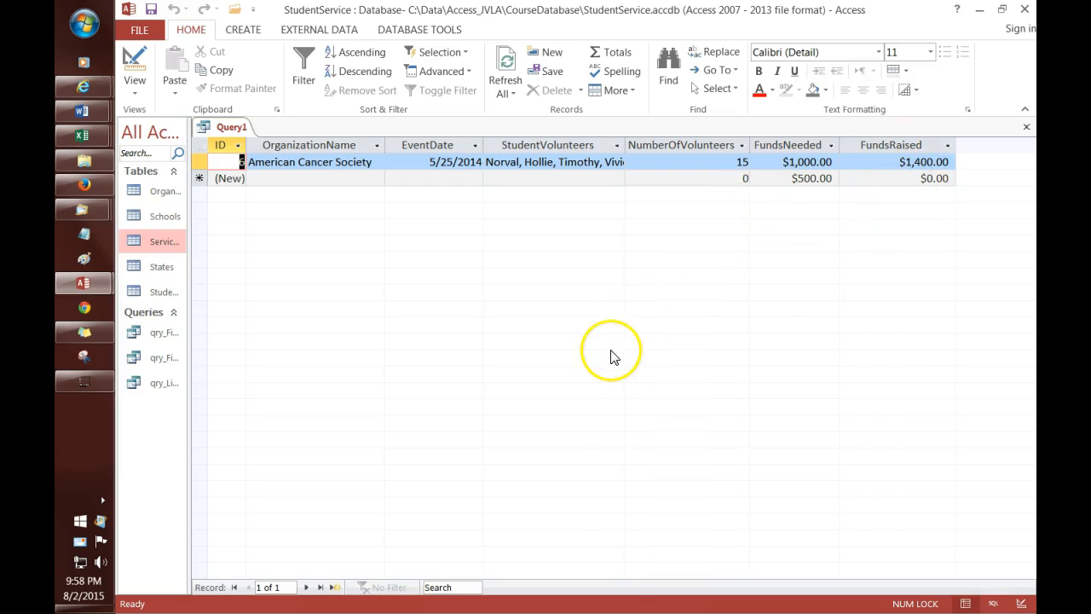
left_click(240, 131)
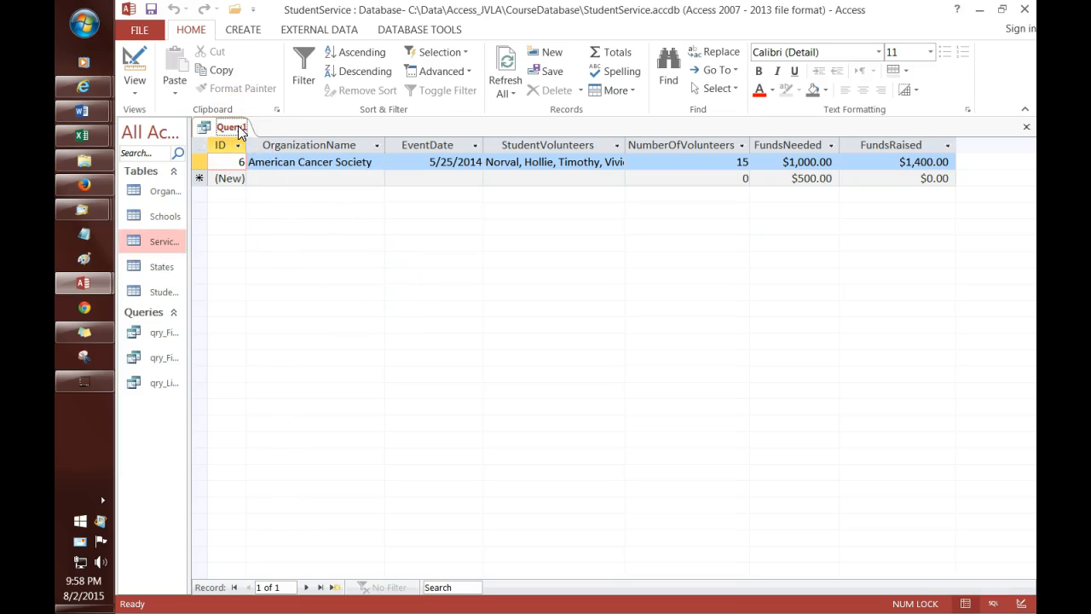
right_click(241, 133)
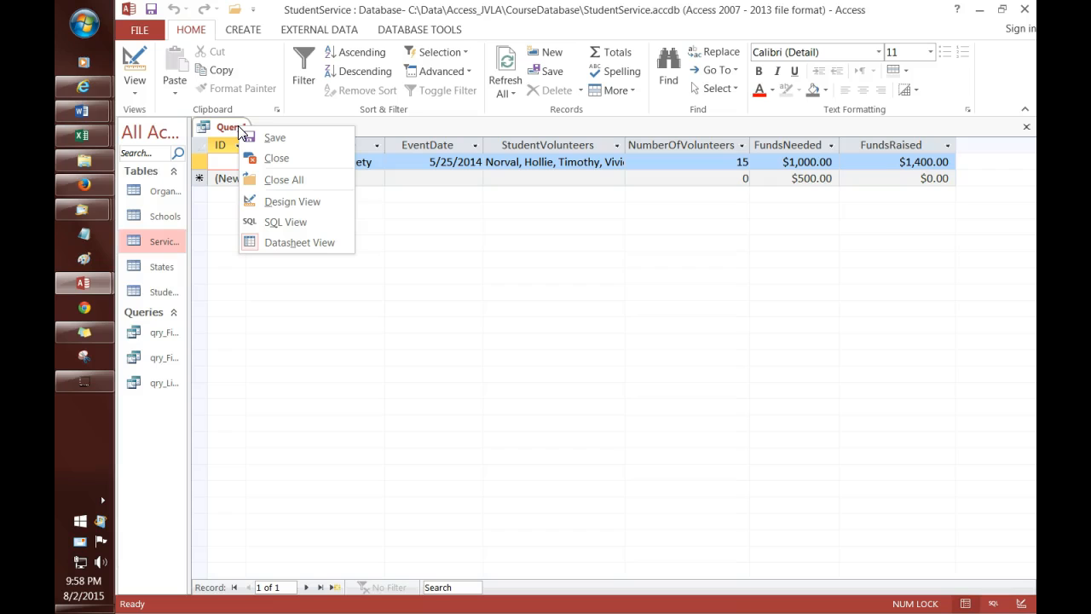
left_click(285, 207)
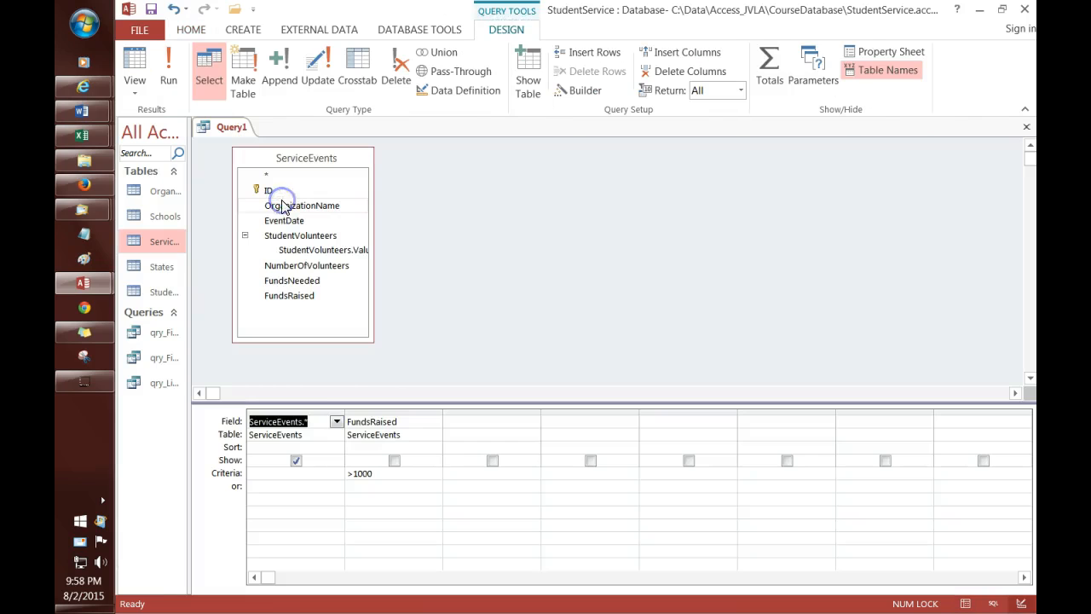
left_click(384, 467)
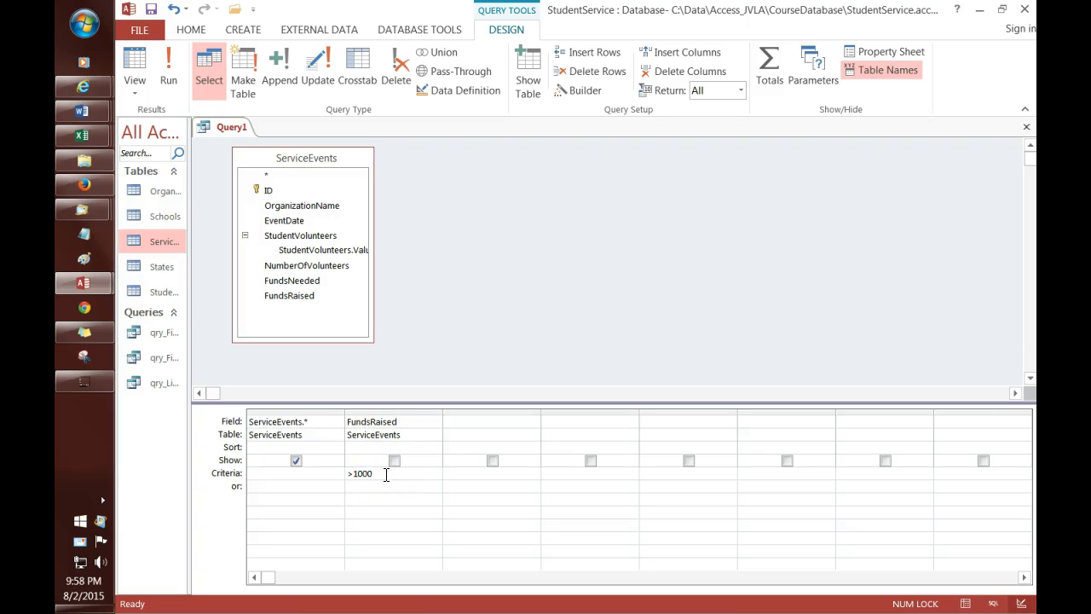
key("Up")
key("Up")
key("Up")
key("Up")
key("Up")
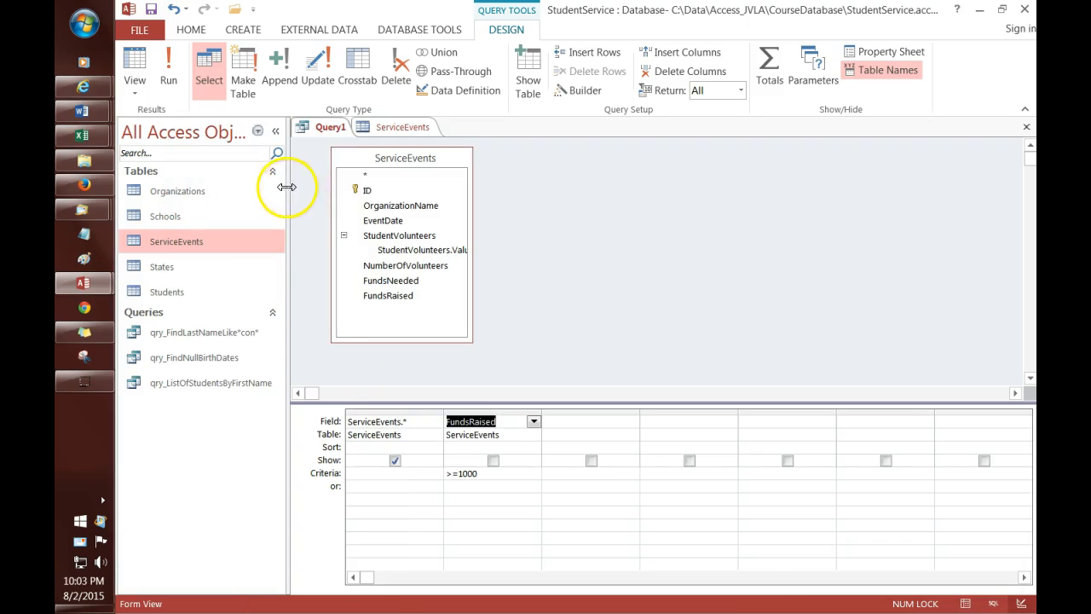
left_click(170, 81)
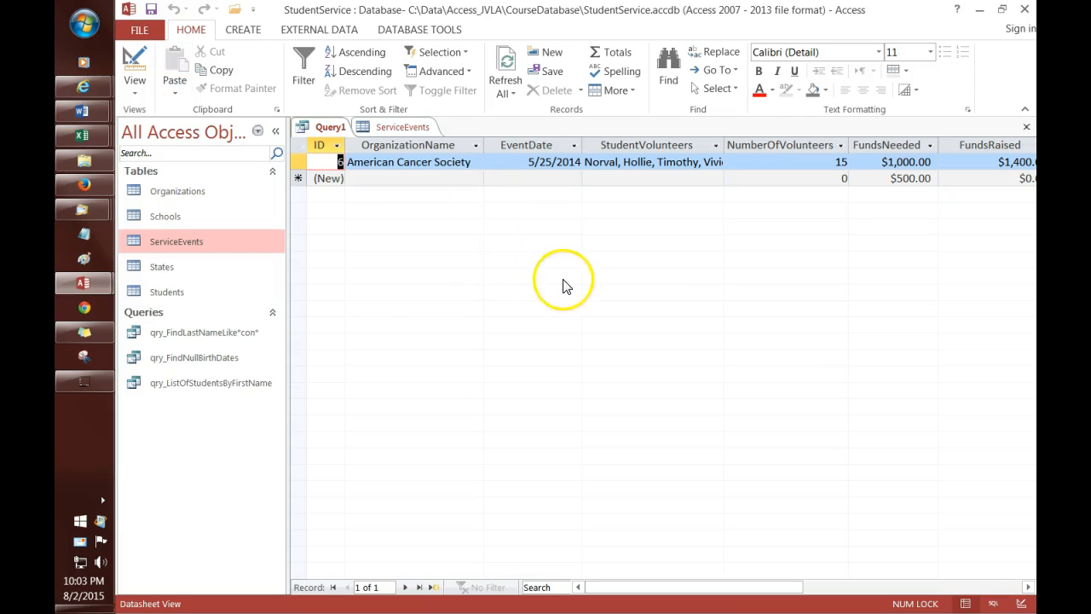
mouse_move(286, 360)
left_mouse_down()
mouse_move(239, 358)
mouse_move(270, 360)
left_mouse_up()
left_click_drag(287, 360, 253, 360)
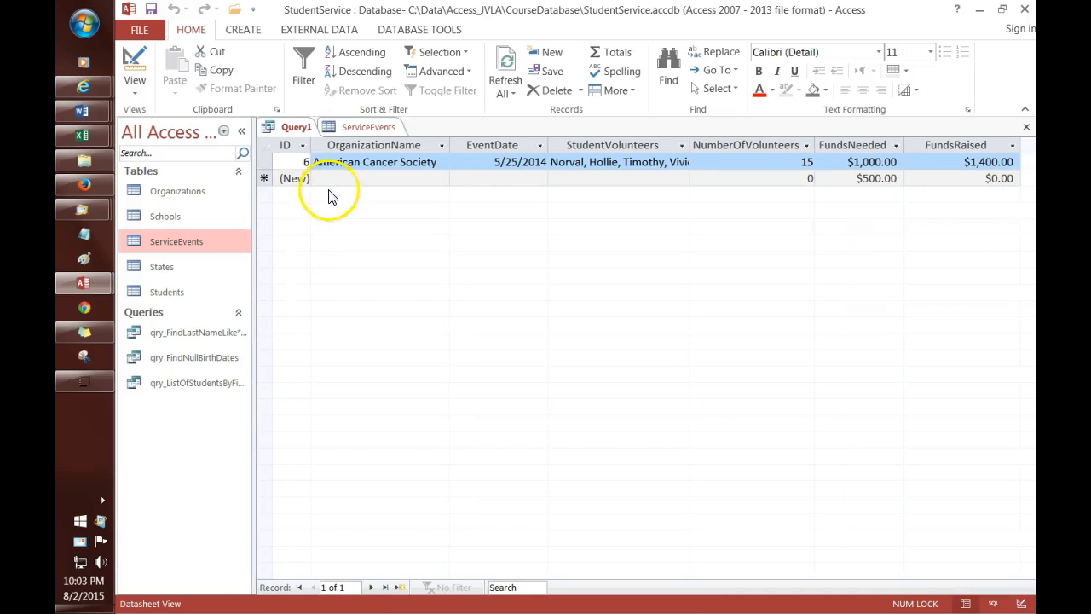
Step: Change the FundsRaised criterion to >=900 and run the query
right_click(296, 127)
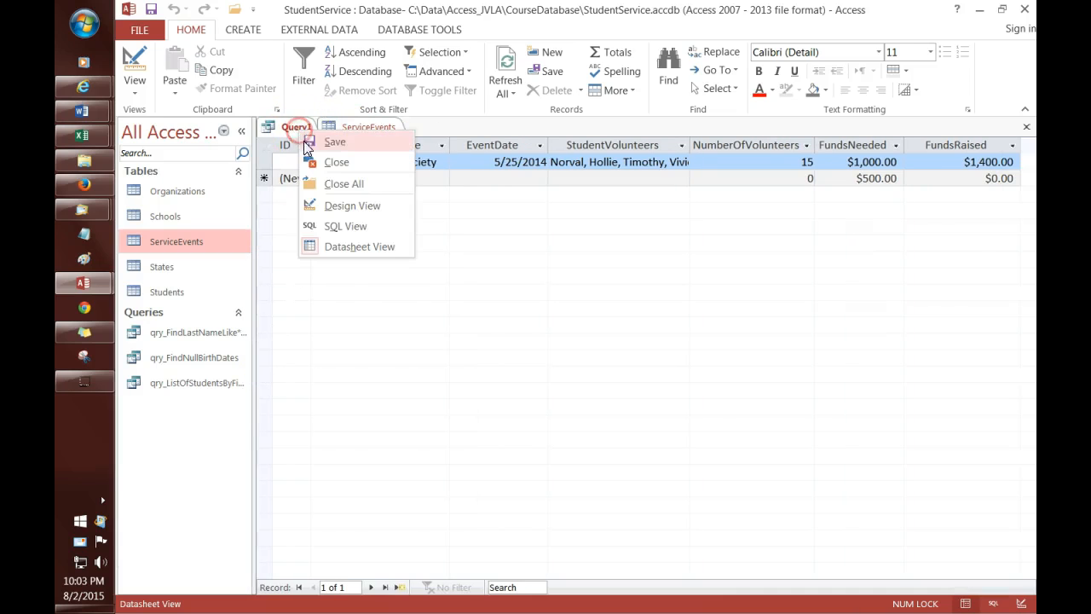
left_click(341, 206)
left_click(456, 476)
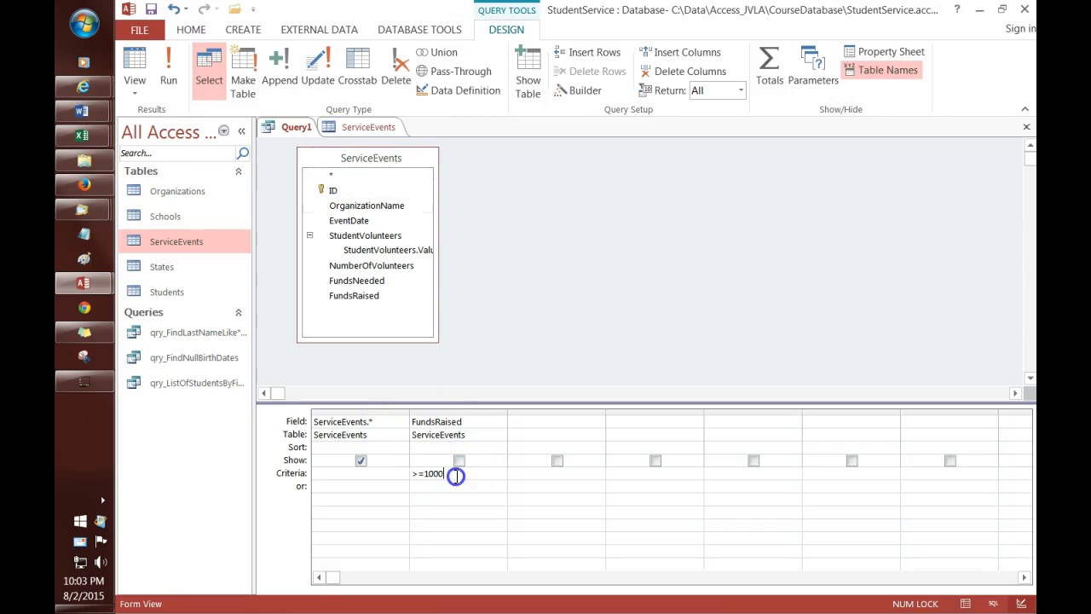
type("900")
left_click(485, 419)
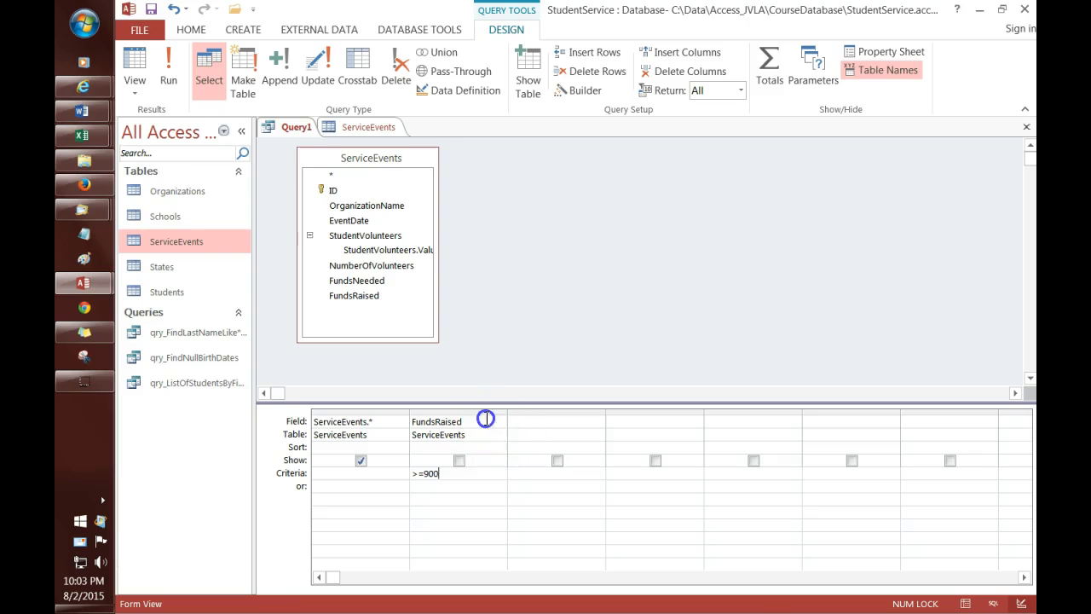
left_click(164, 74)
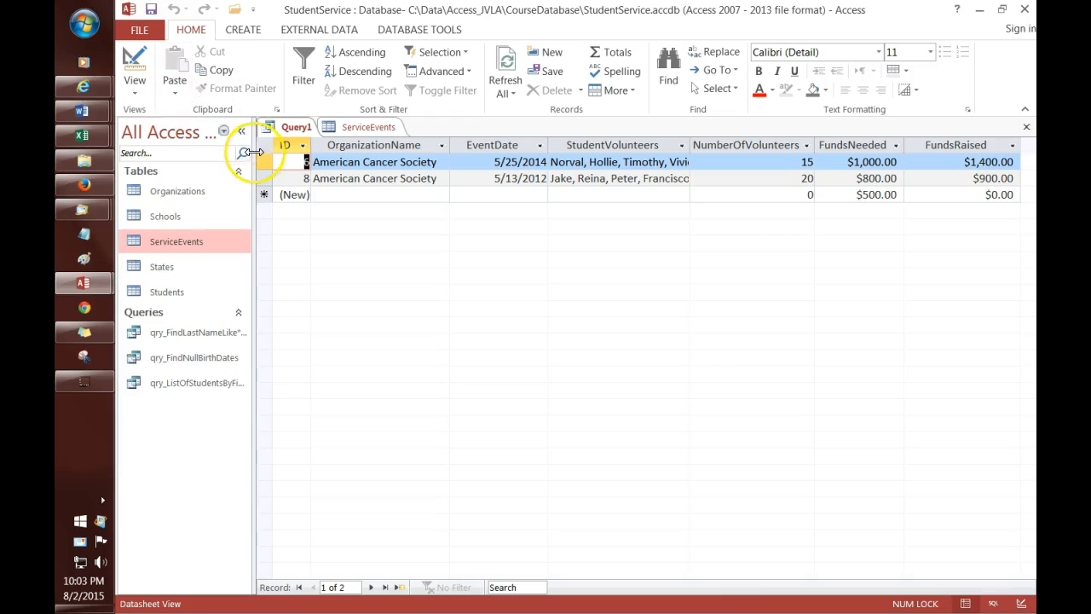
Step: Set the FundsRaised criterion to >800 And <1000 and run the query
left_click(298, 128)
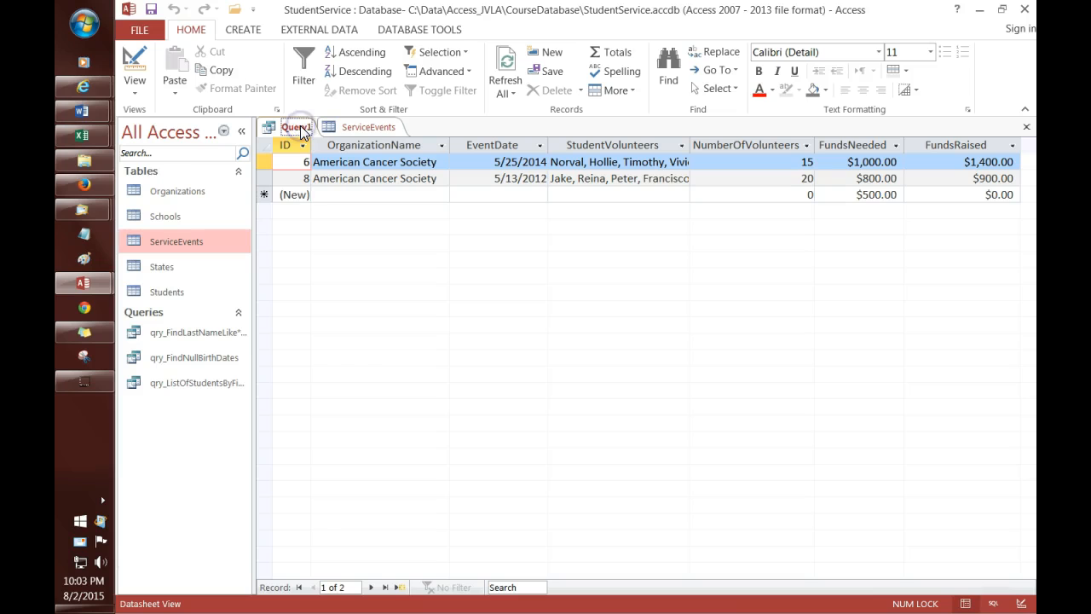
right_click(298, 128)
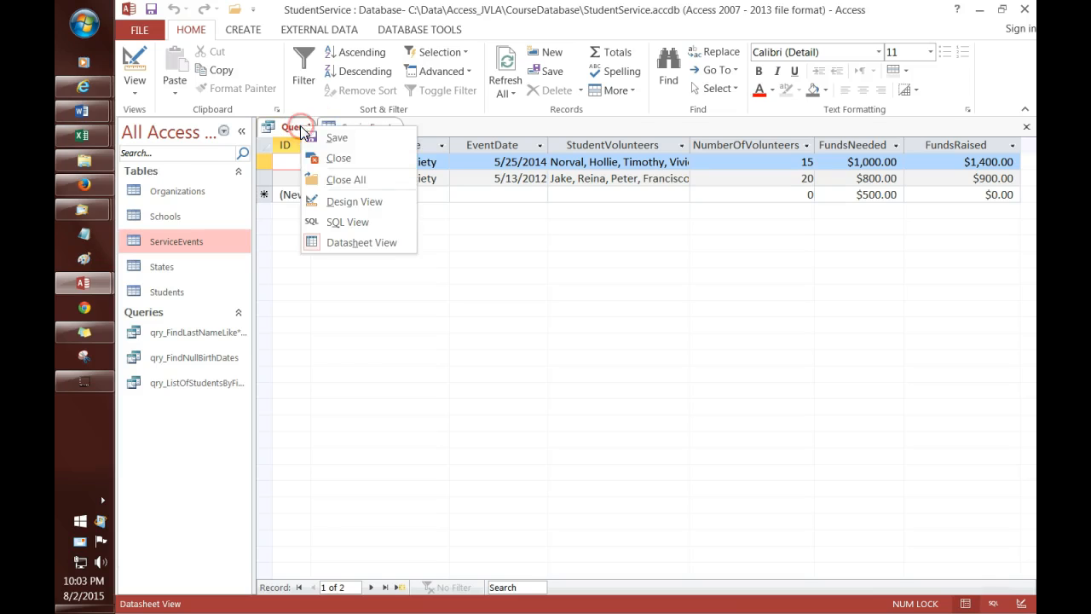
left_click(345, 205)
left_click(465, 475)
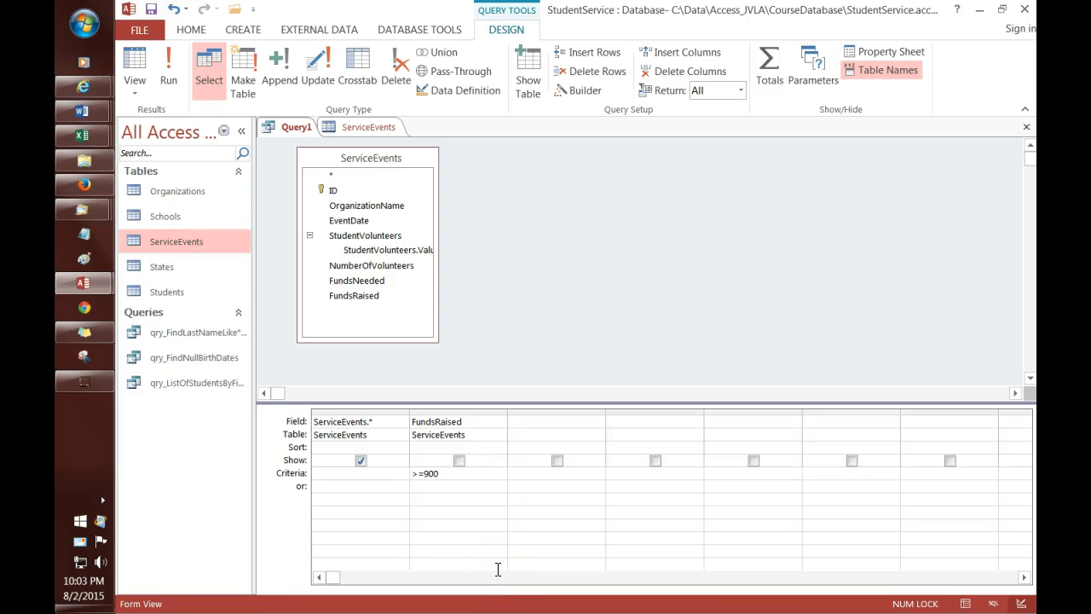
key("BackSpace")
key("BackSpace")
key("BackSpace")
key("BackSpace")
key("Up")
key("Up")
key("Up")
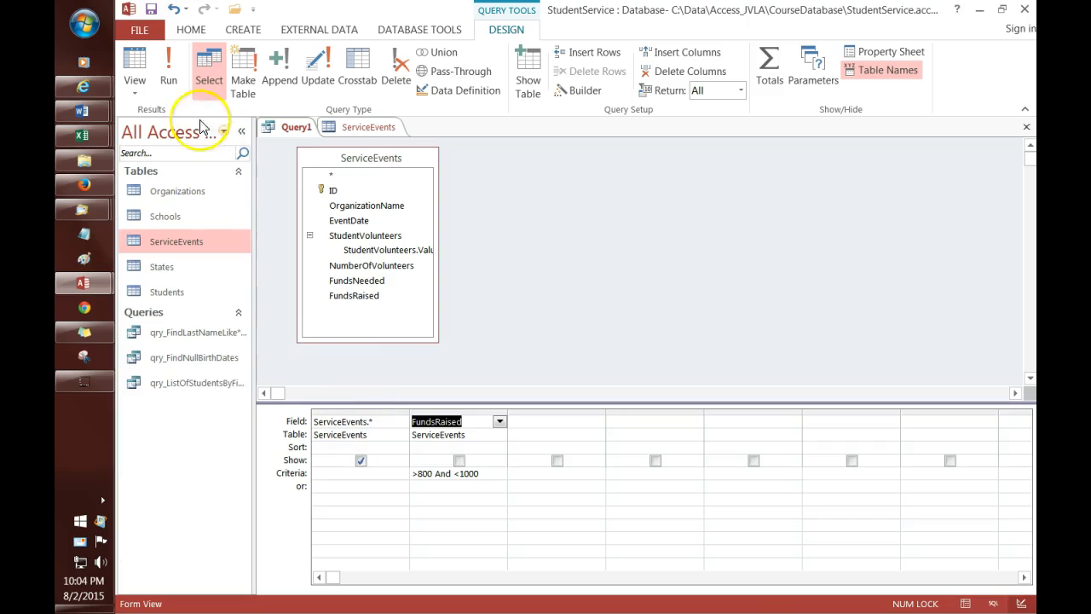
left_click(169, 76)
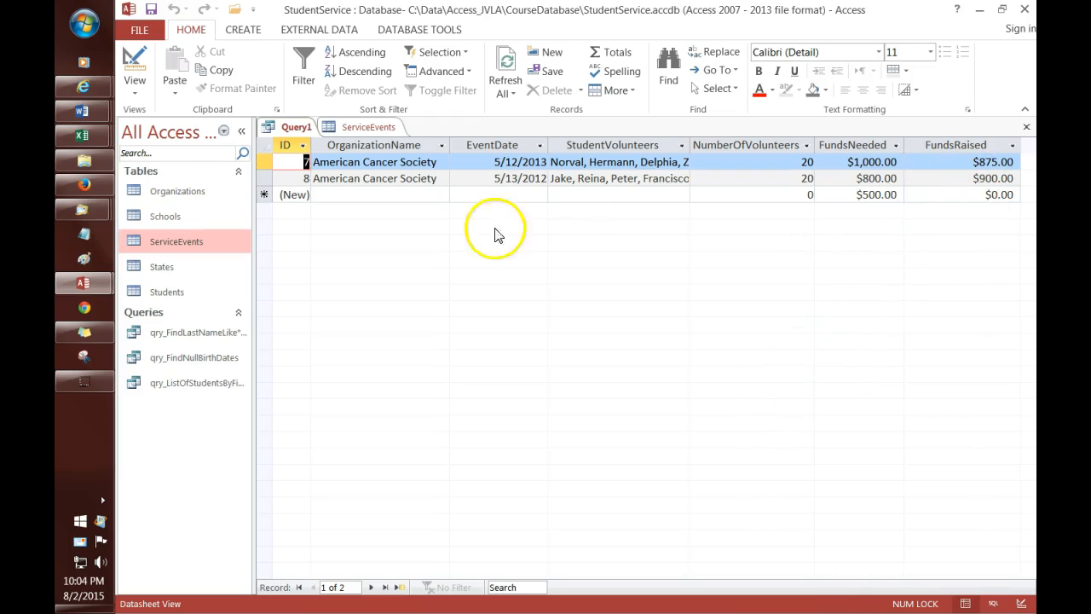
Step: In Design View, set the FundsRaised criterion back to >1000
right_click(295, 128)
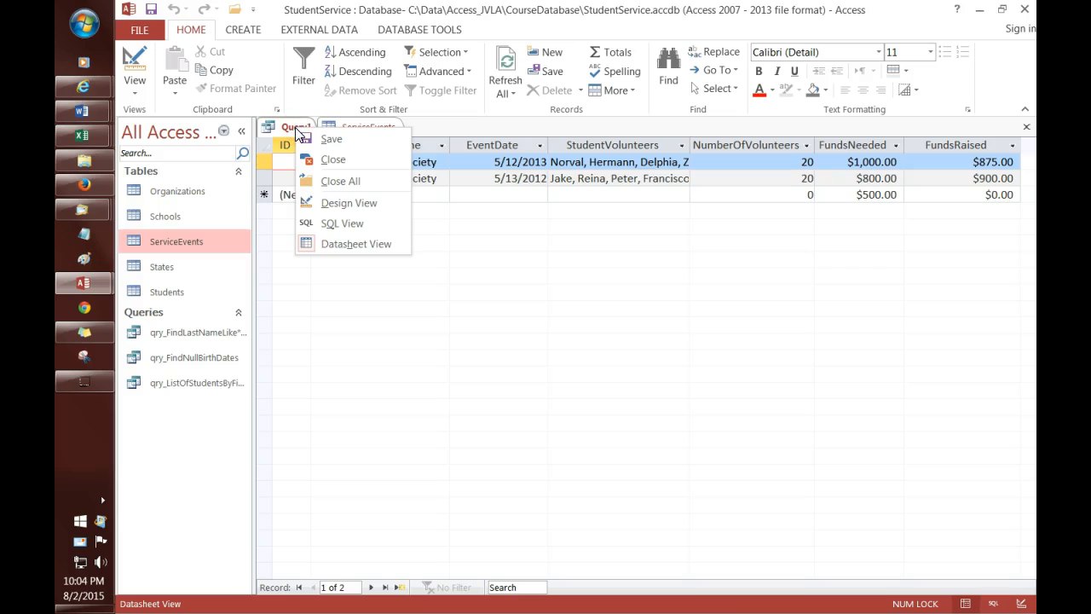
left_click(337, 206)
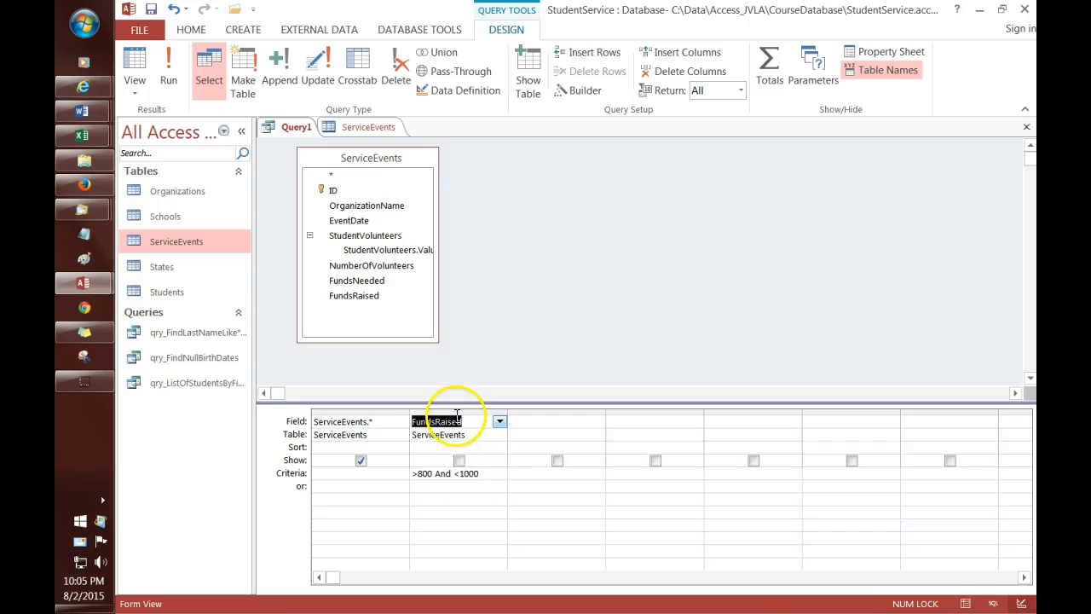
left_click(484, 473)
left_click(324, 487)
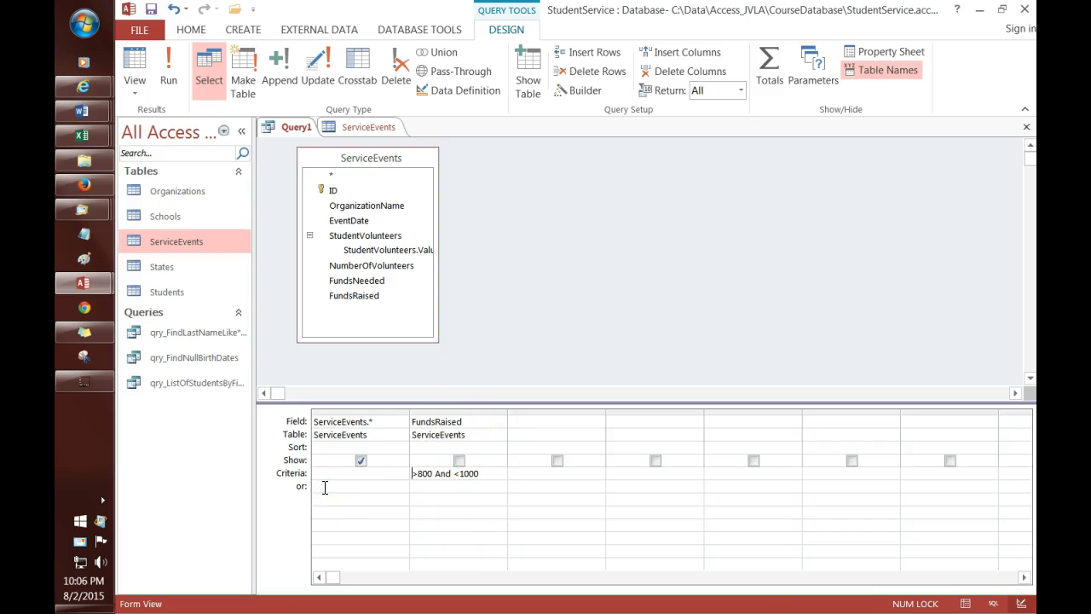
key("shift+Right")
key("shift+Right")
key("shift+Right")
key("shift+Right")
key("shift+Right")
key("shift+Right")
key("shift+Right")
key("shift+Right")
key("shift+Right")
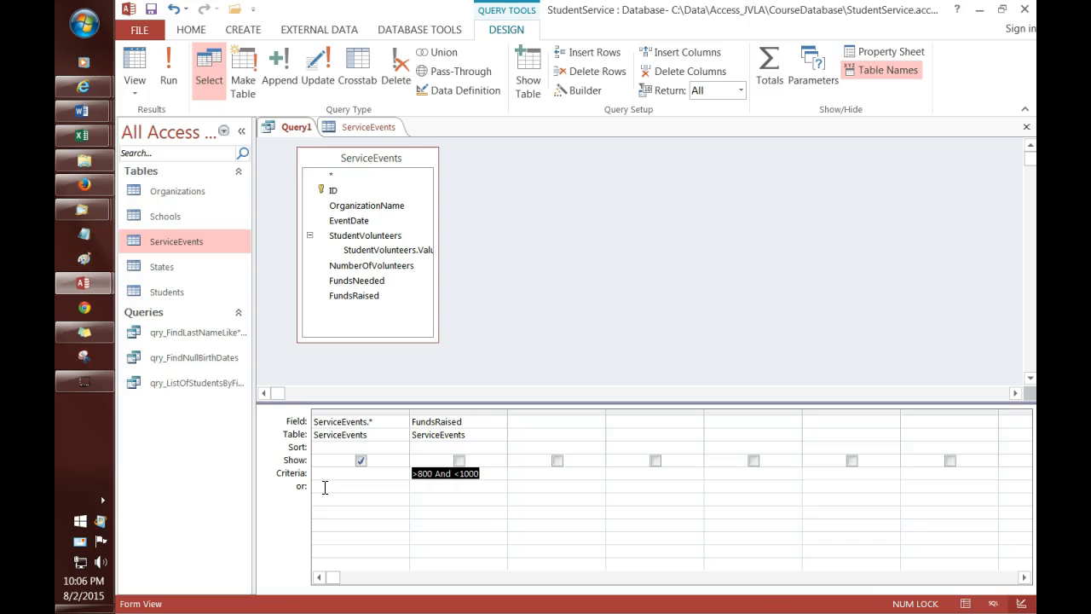
type(">")
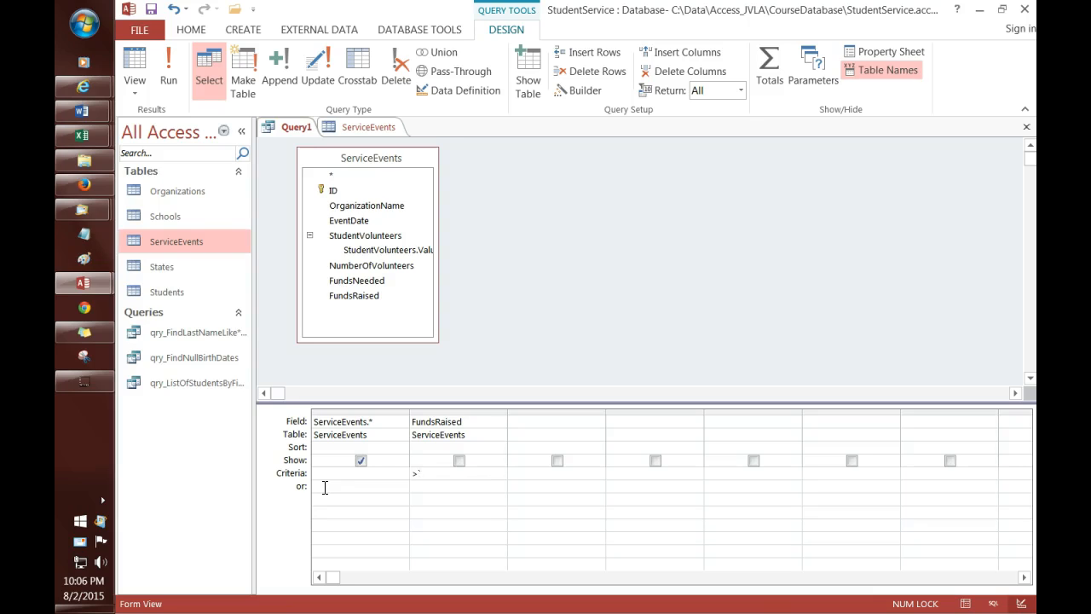
key("Up")
key("Up")
key("Up")
key("Up")
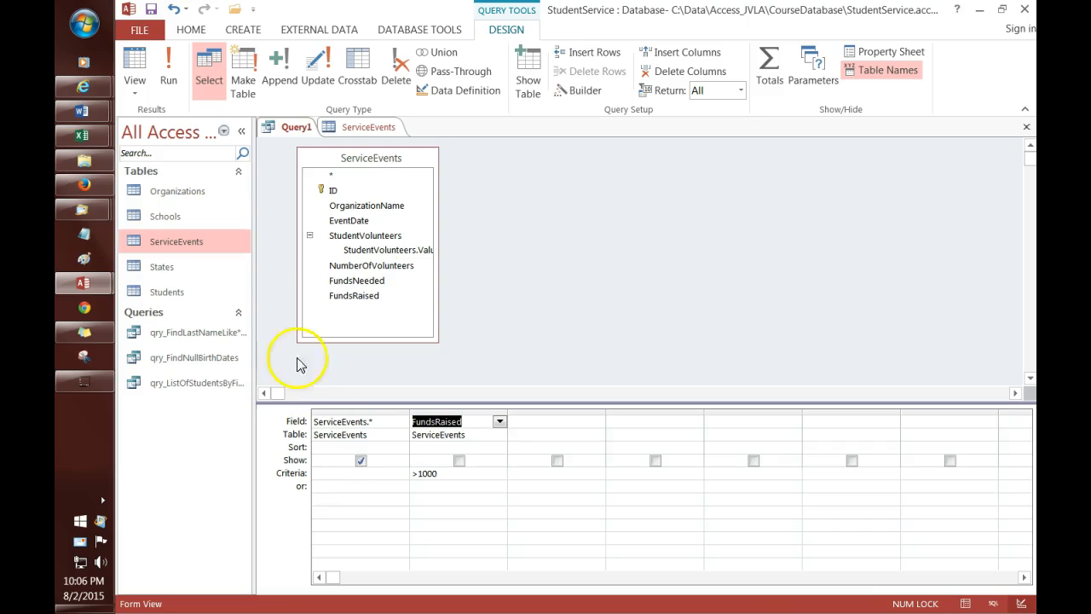
Step: Add NumberOfVolunteers with criterion >10, run the query, and widen its column
left_click_drag(368, 272, 534, 417)
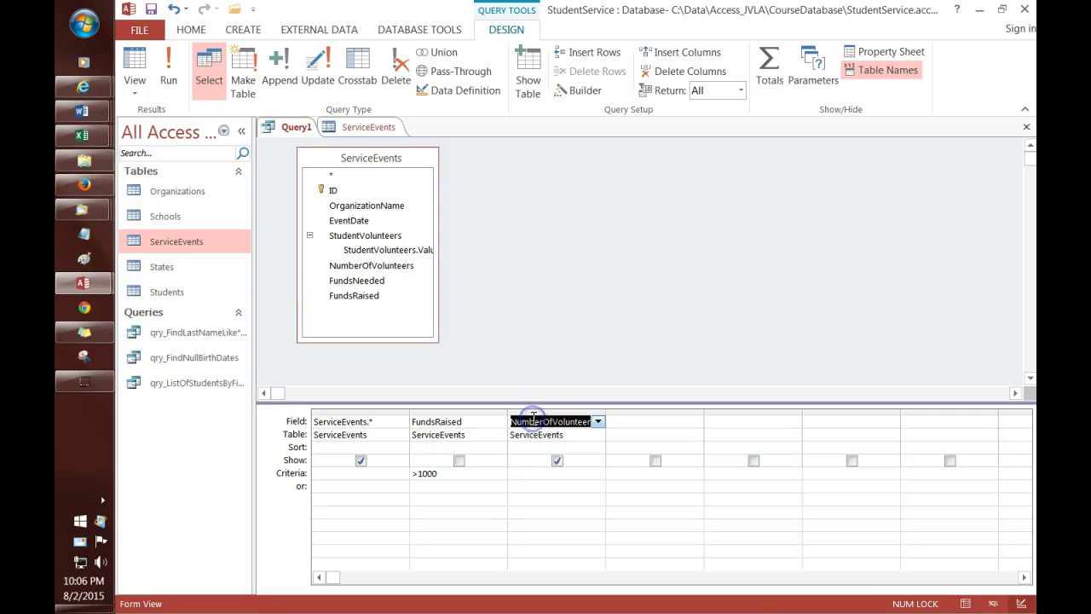
left_click(548, 475)
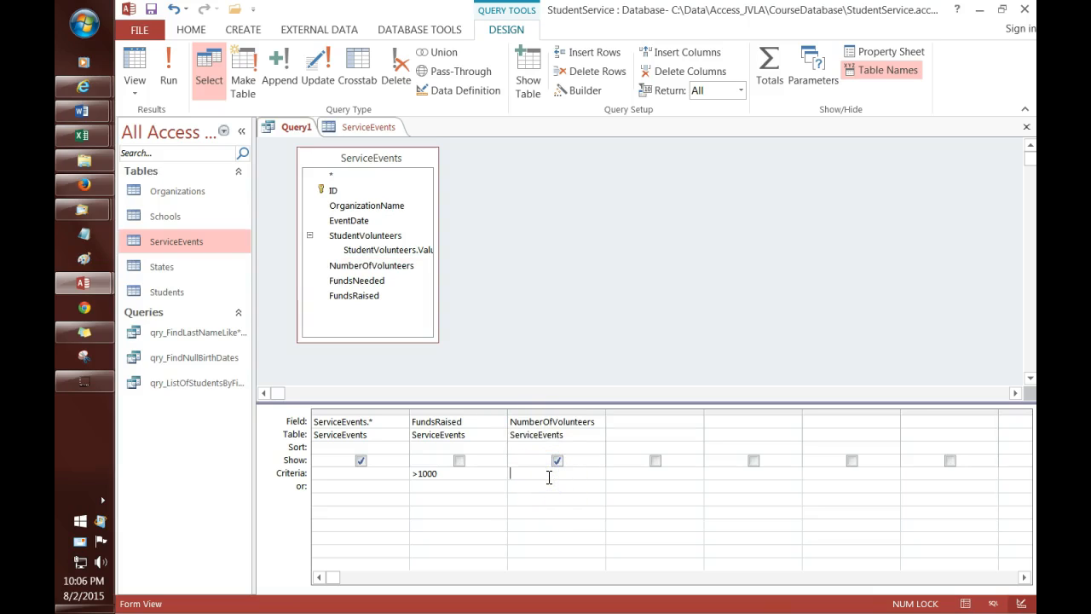
type(">")
key("Up")
key("Up")
key("Up")
key("Up")
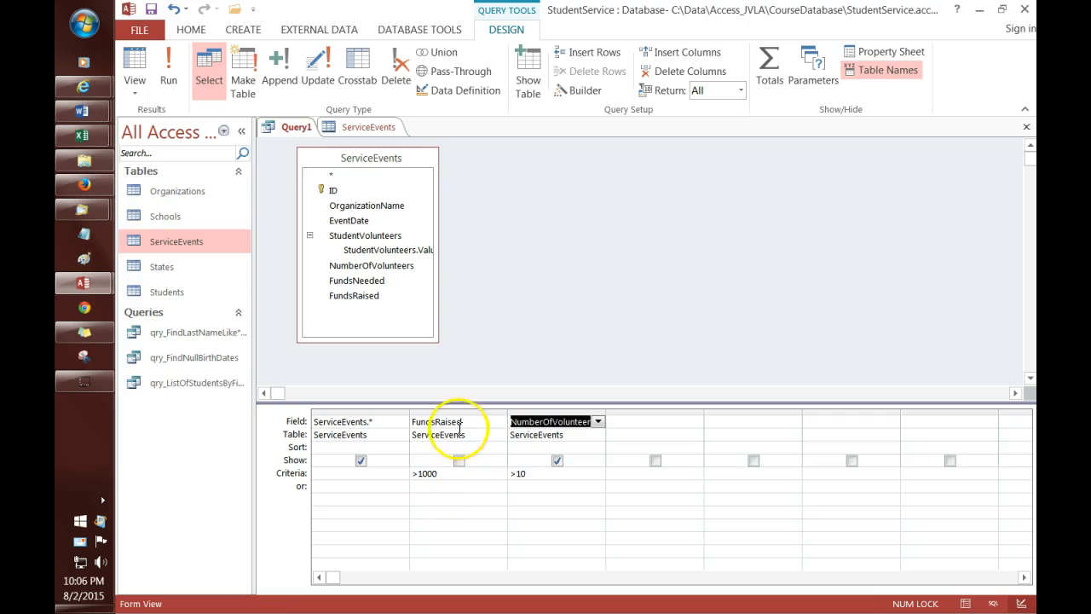
left_click(456, 481)
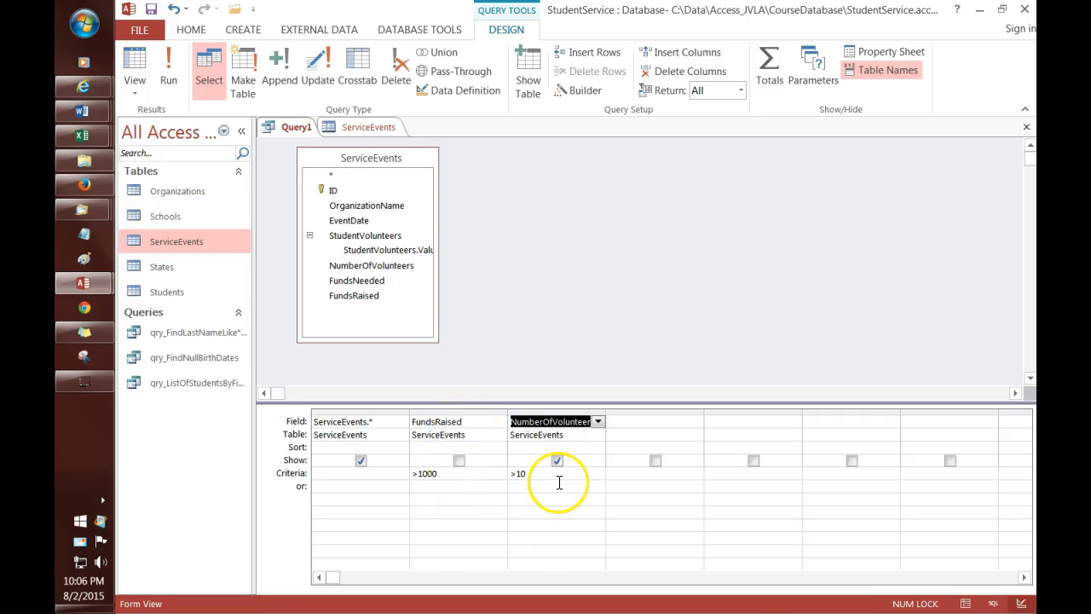
left_click(169, 79)
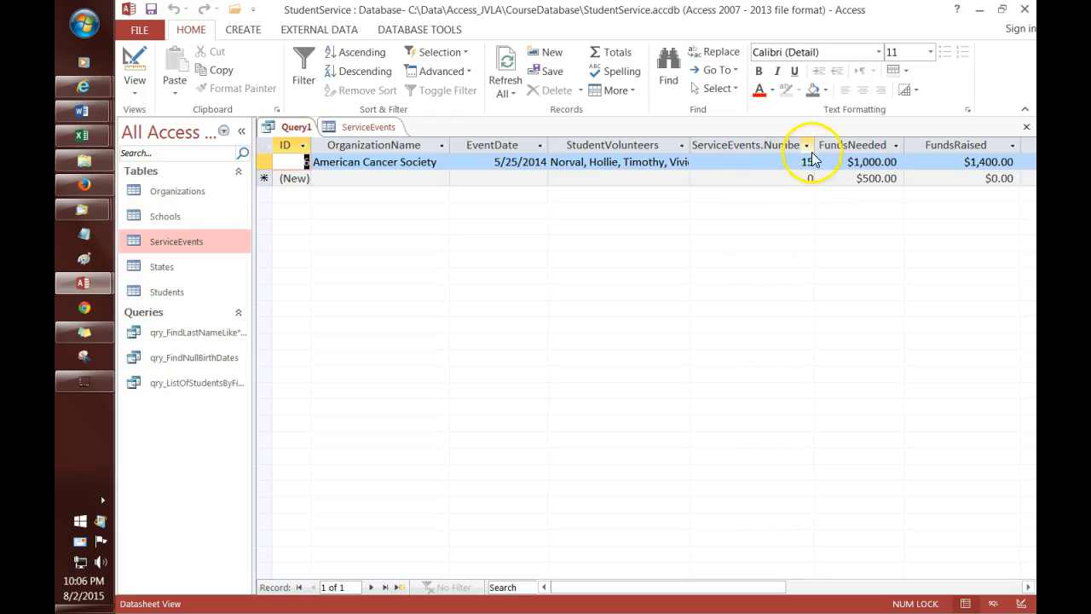
left_click_drag(814, 148, 876, 148)
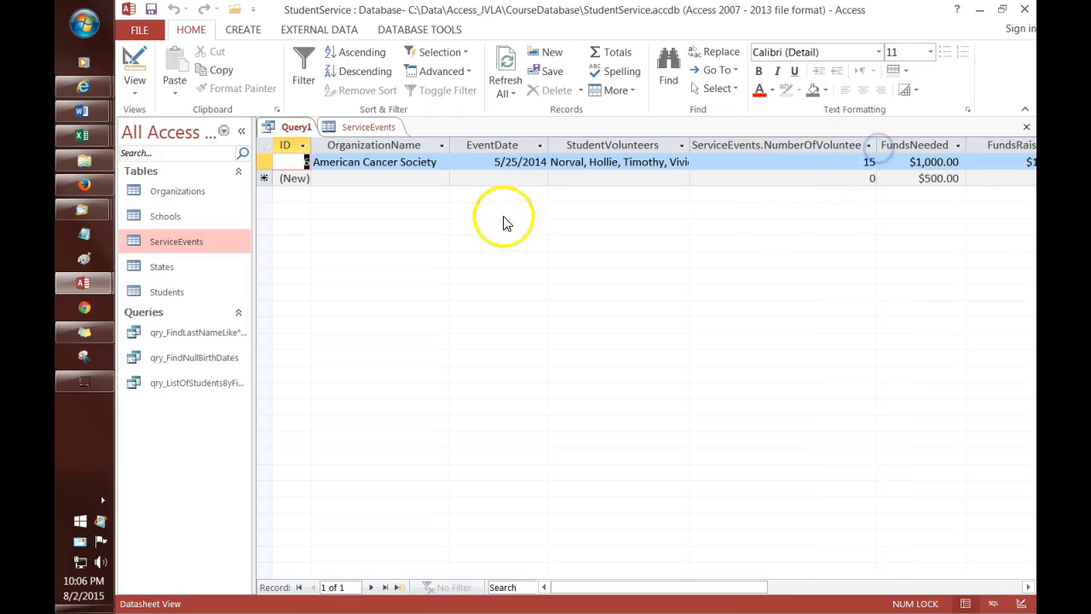
Step: Uncheck Show for the NumberOfVolunteers criteria column, rerun Query1, and narrow the result column
right_click(290, 130)
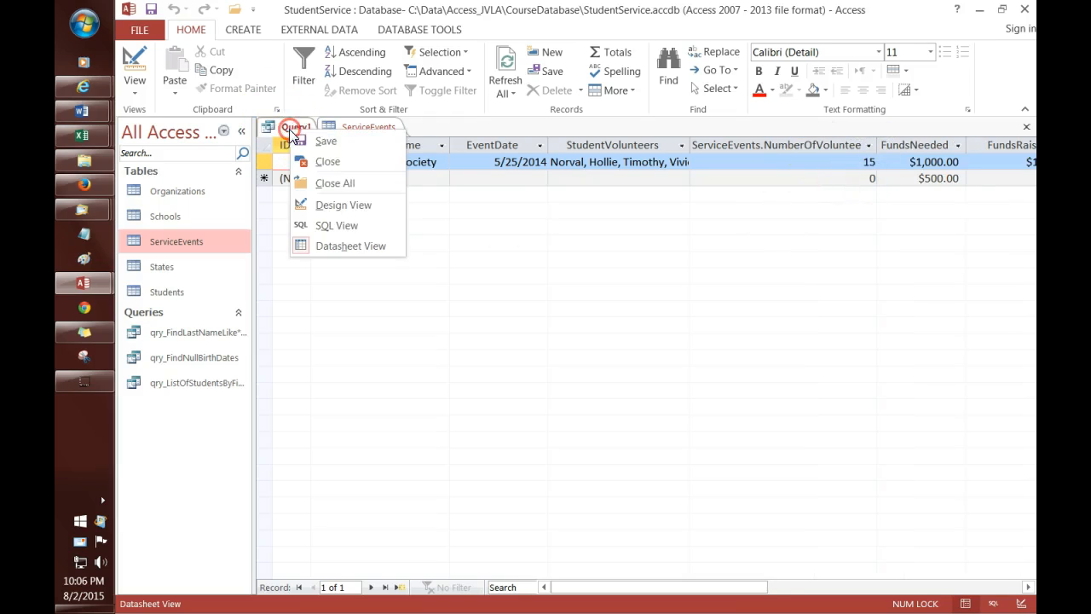
left_click(350, 205)
left_click(557, 460)
left_click(325, 198)
left_click(168, 81)
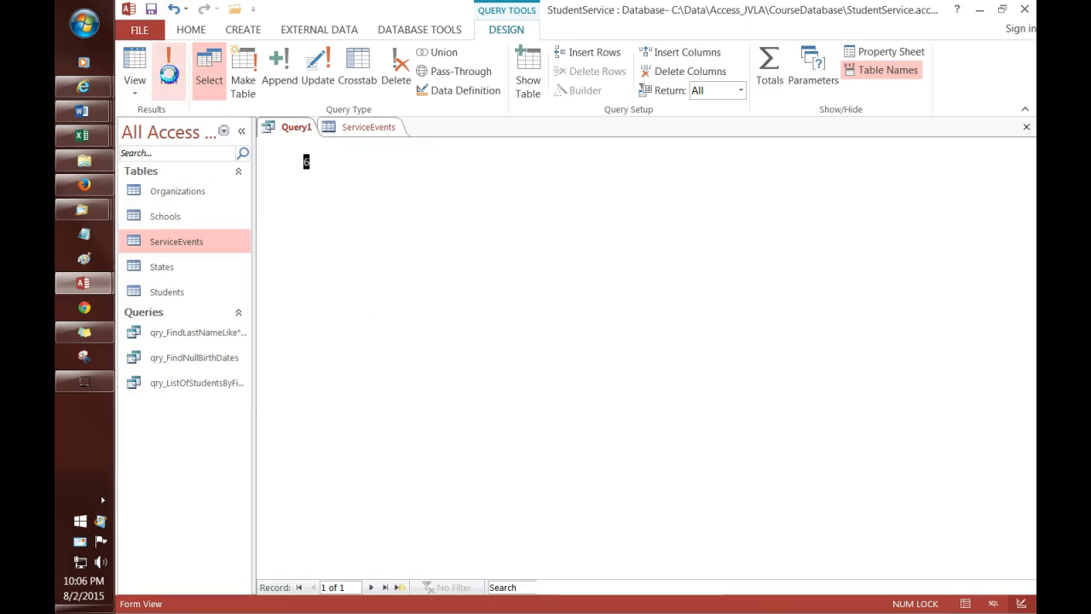
left_click_drag(876, 145, 796, 145)
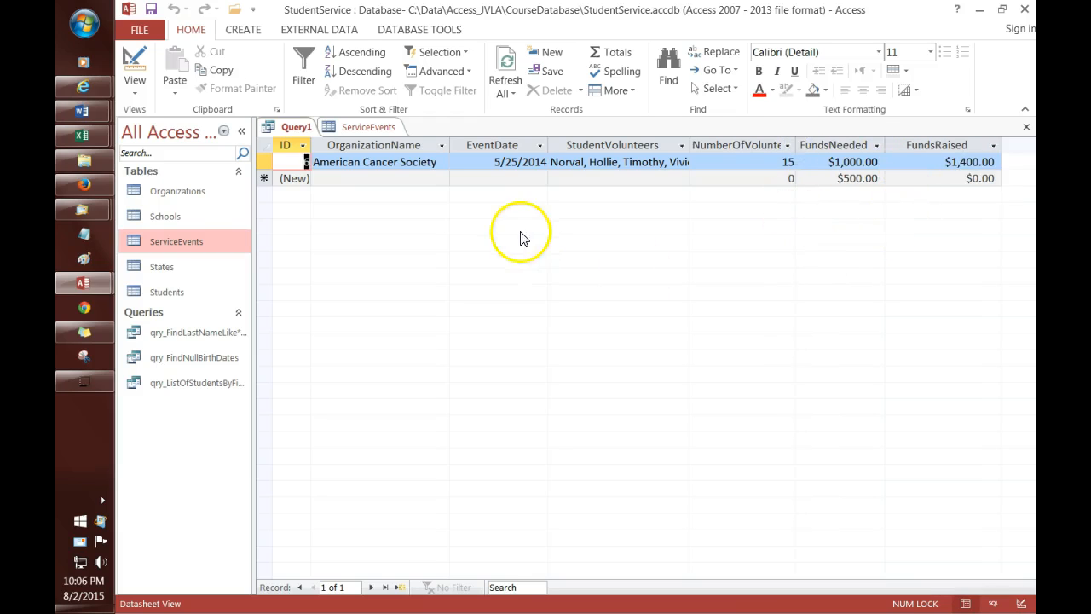
Step: Raise the NumberOfVolunteers criterion from >10 to >20 and rerun Query1, which returns no records
right_click(296, 130)
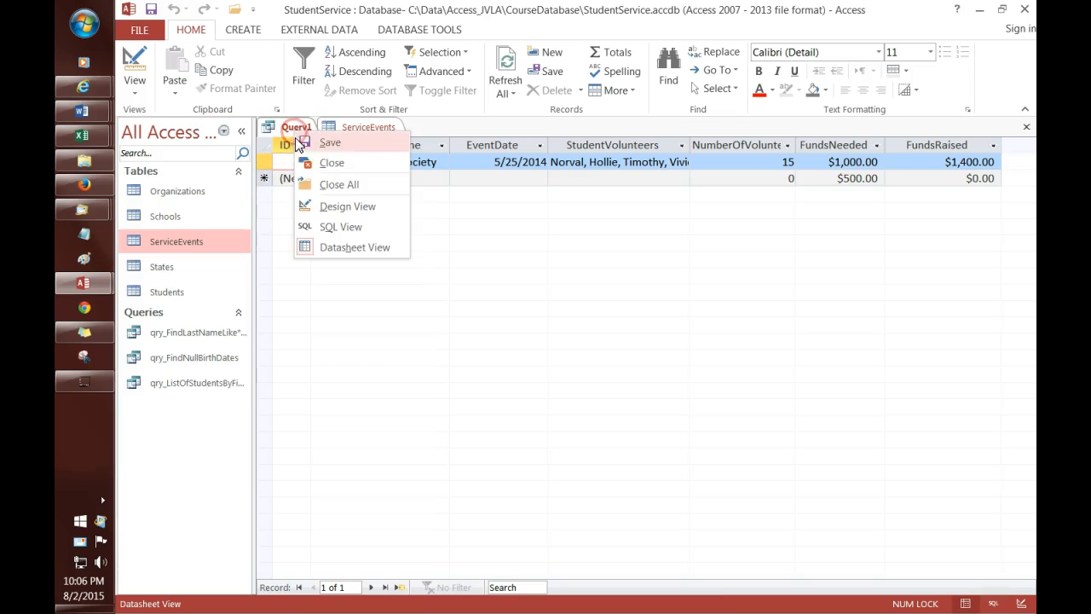
left_click(345, 209)
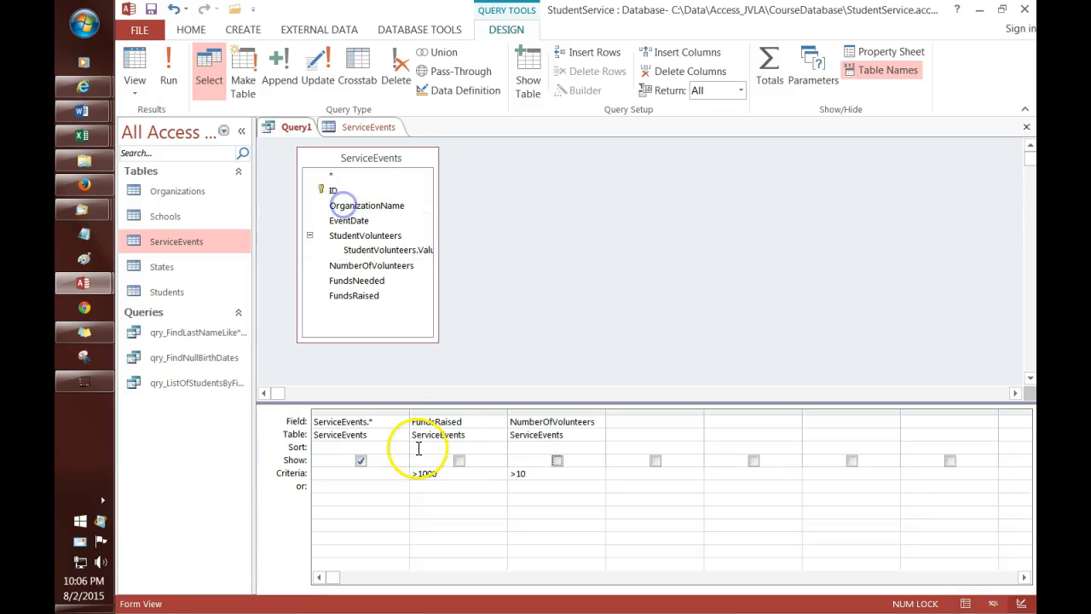
left_click(547, 477)
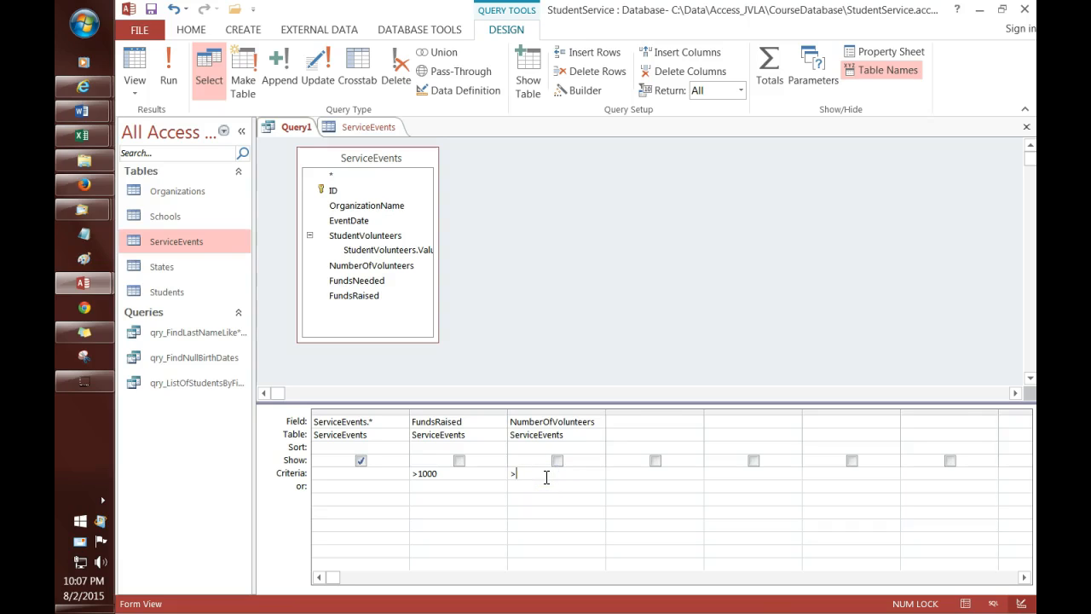
key("Up")
key("Up")
key("Up")
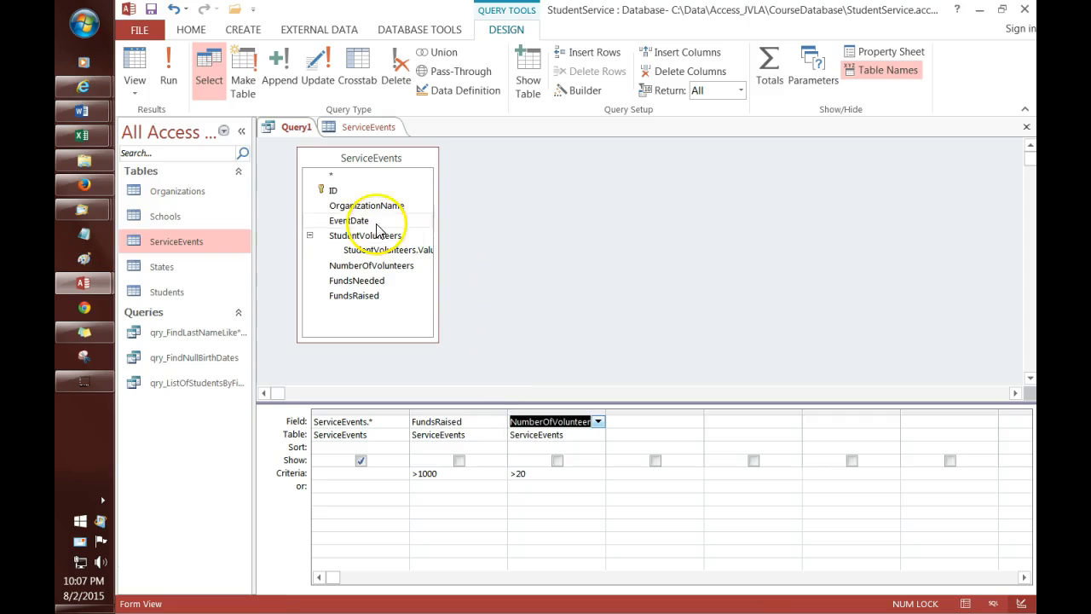
left_click(185, 86)
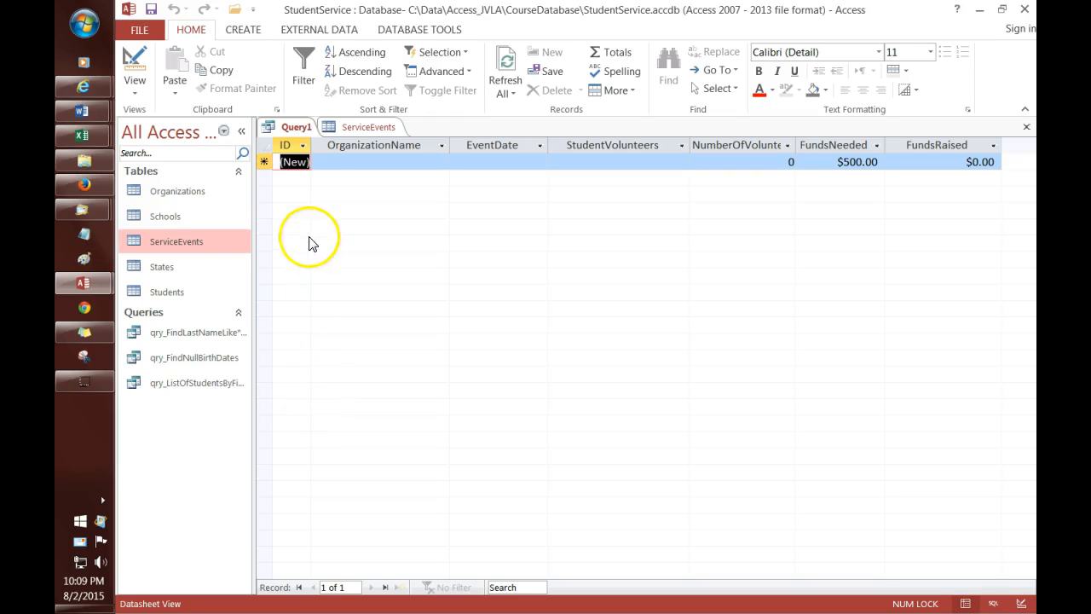
Step: Delete the NumberOfVolunteers column from Query1's design grid
right_click(296, 130)
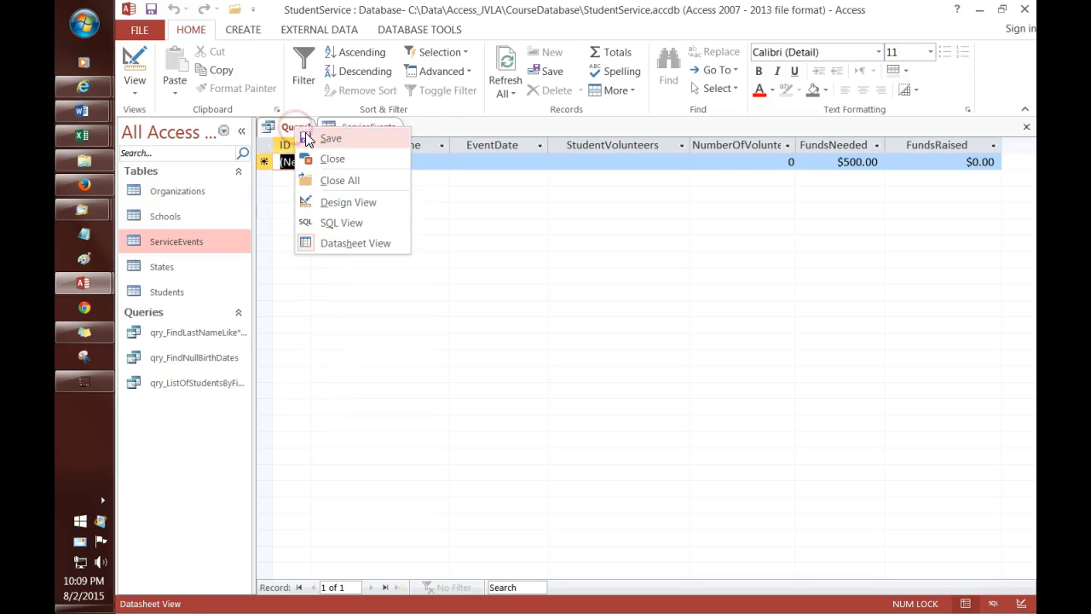
left_click(338, 202)
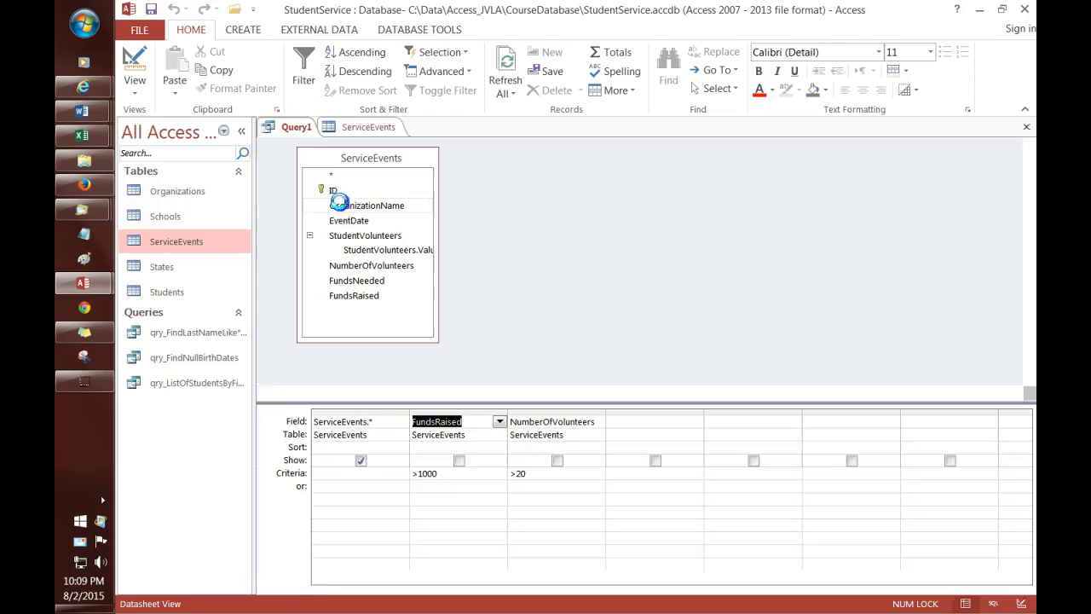
left_click(562, 411)
key("Delete")
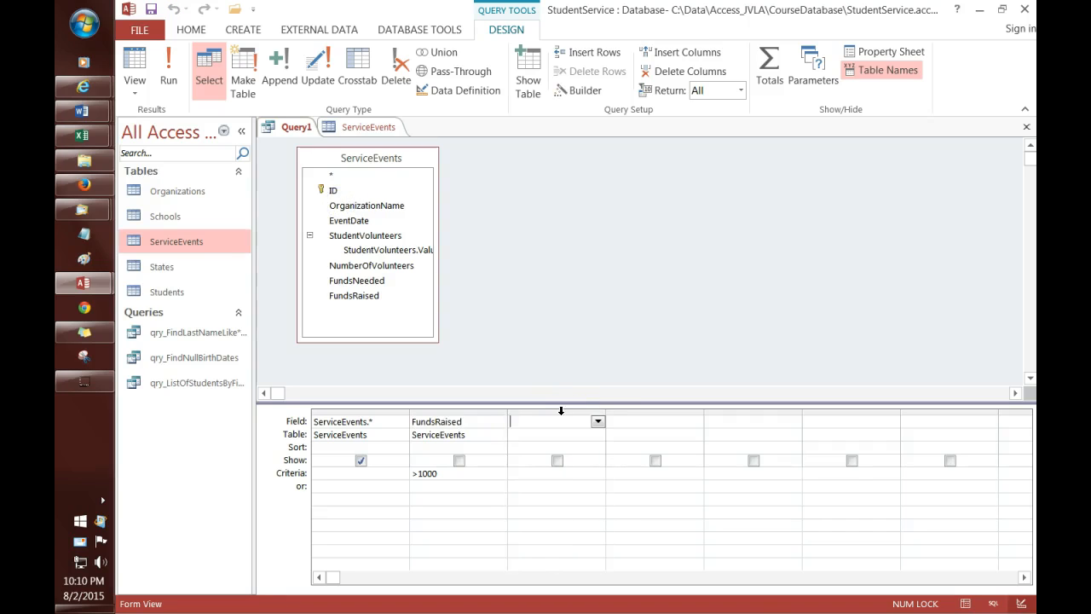
Step: Rewrite the FundsRaised criterion as >"$1000"
left_click(446, 471)
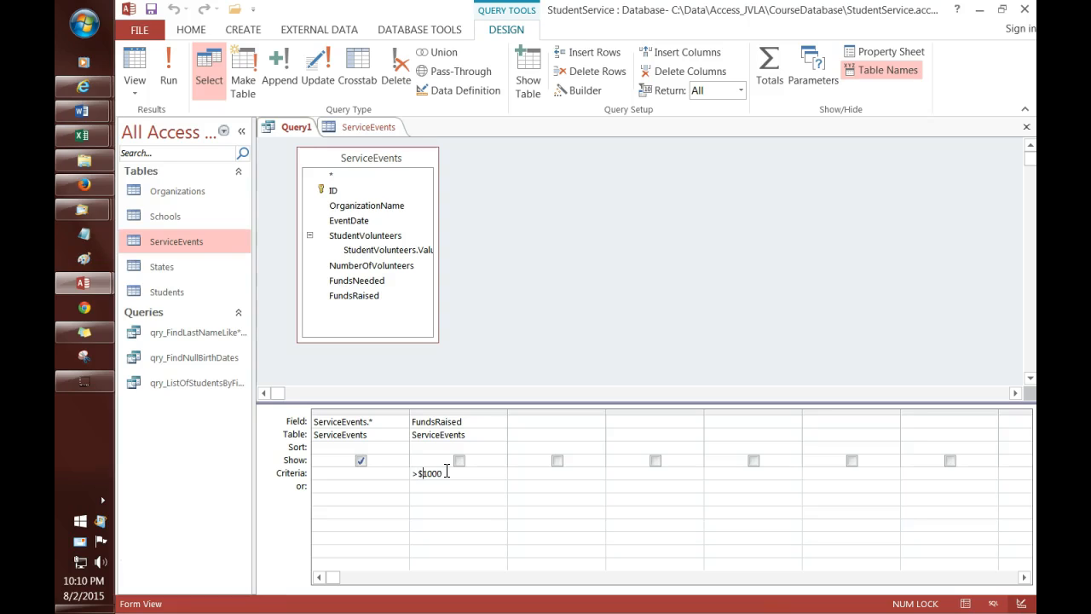
type("\"$")
left_click(447, 472)
type("\"")
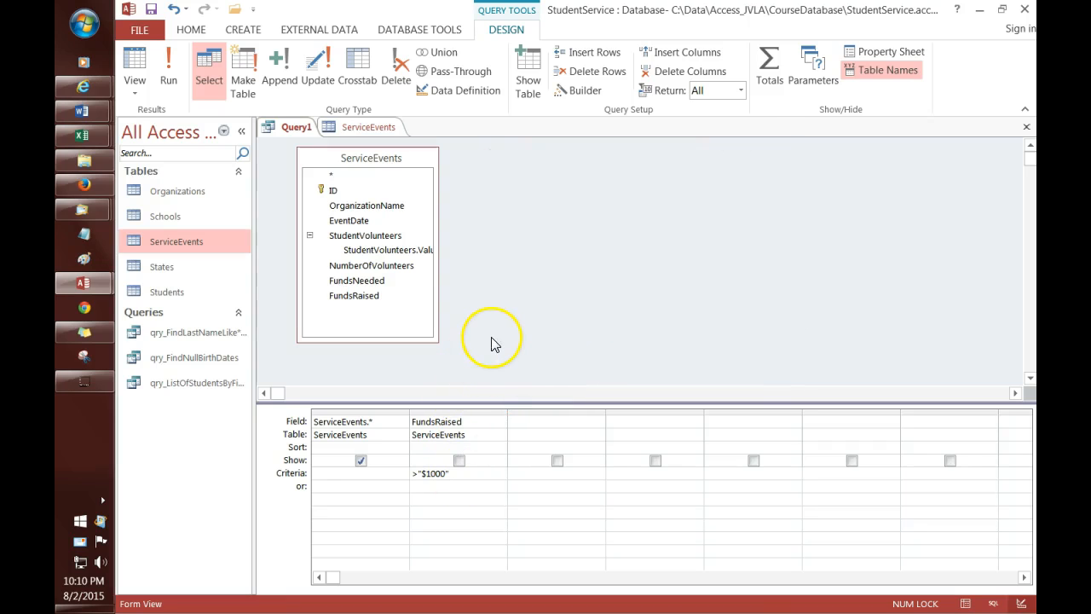
left_click(168, 76)
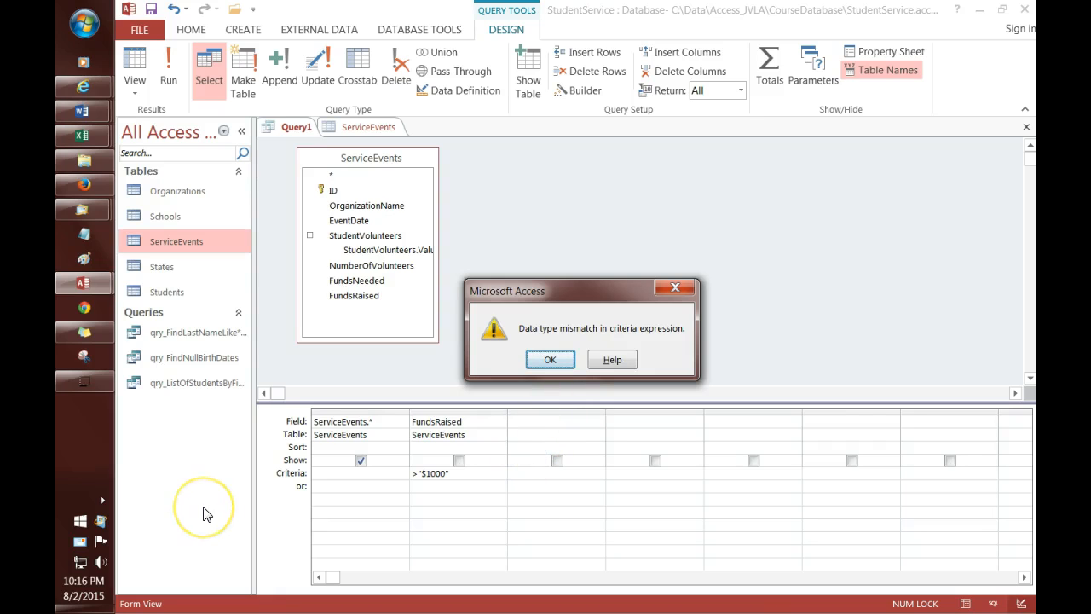
left_click(550, 361)
left_click(463, 473)
type(">1000")
key("Up")
key("Up")
key("Up")
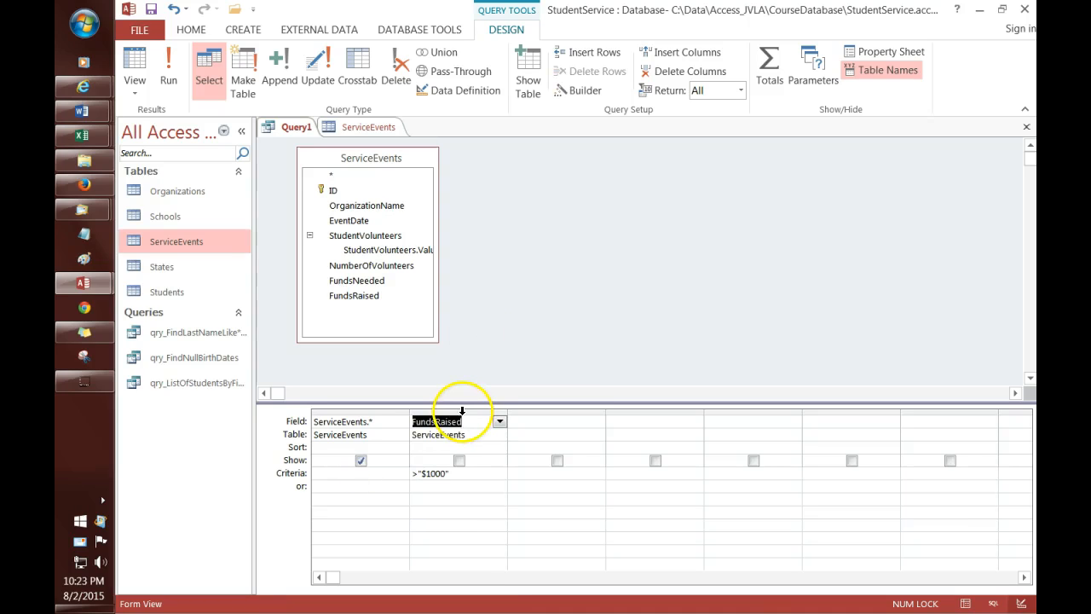
Step: Replace the FundsRaised column with an EventDate column from ServiceEvents
left_click(460, 413)
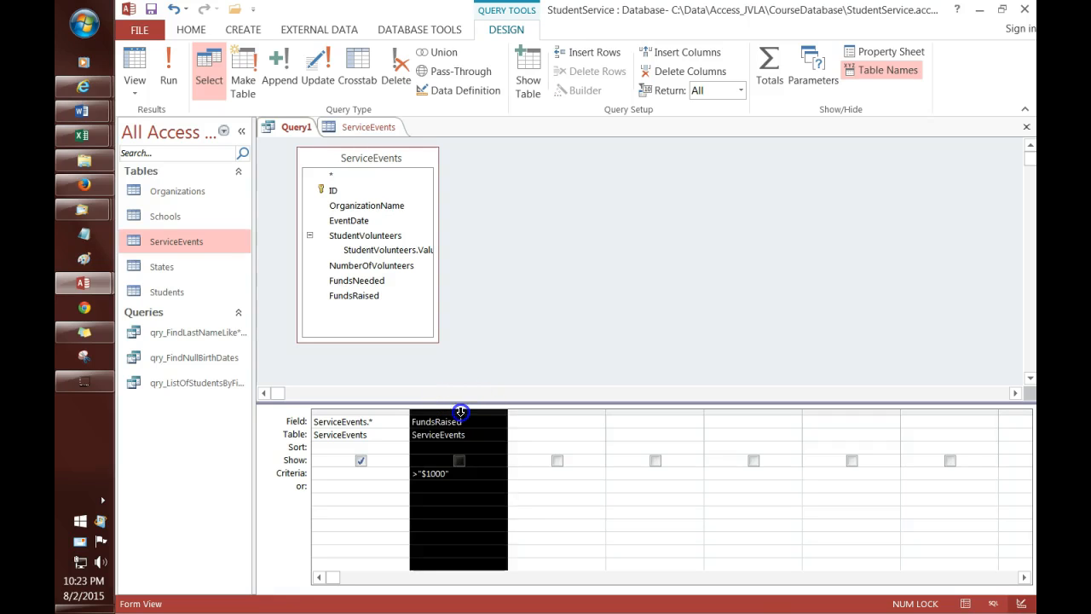
key("Delete")
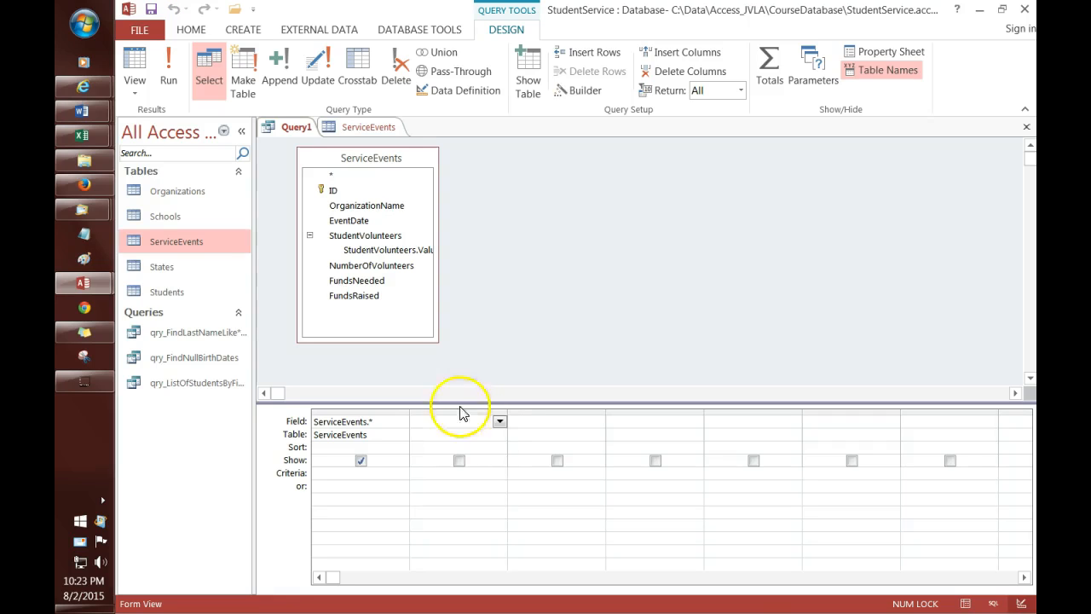
left_click(353, 221)
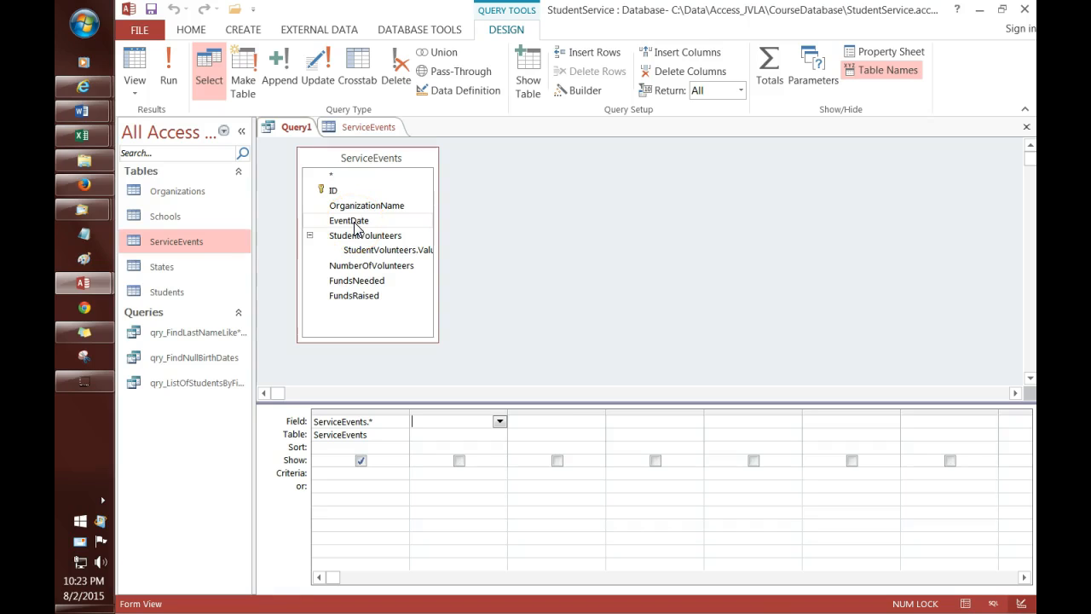
double_click(353, 221)
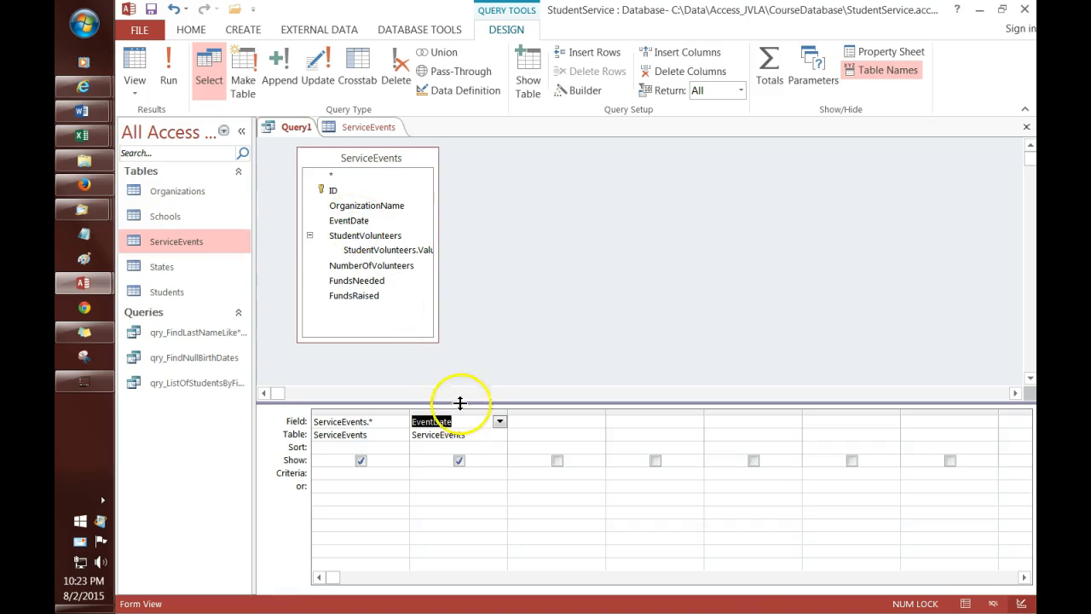
Step: Filter EventDate with <1/1/2013 and run the query, returning three events
left_click(452, 473)
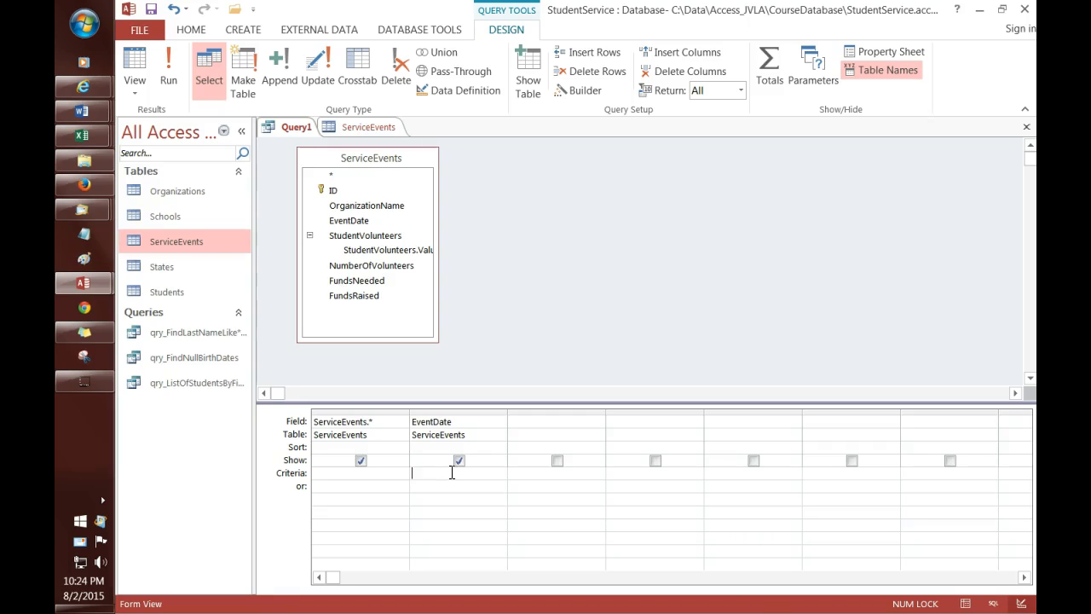
left_click(523, 258)
type("<1/1/2013")
key("Down")
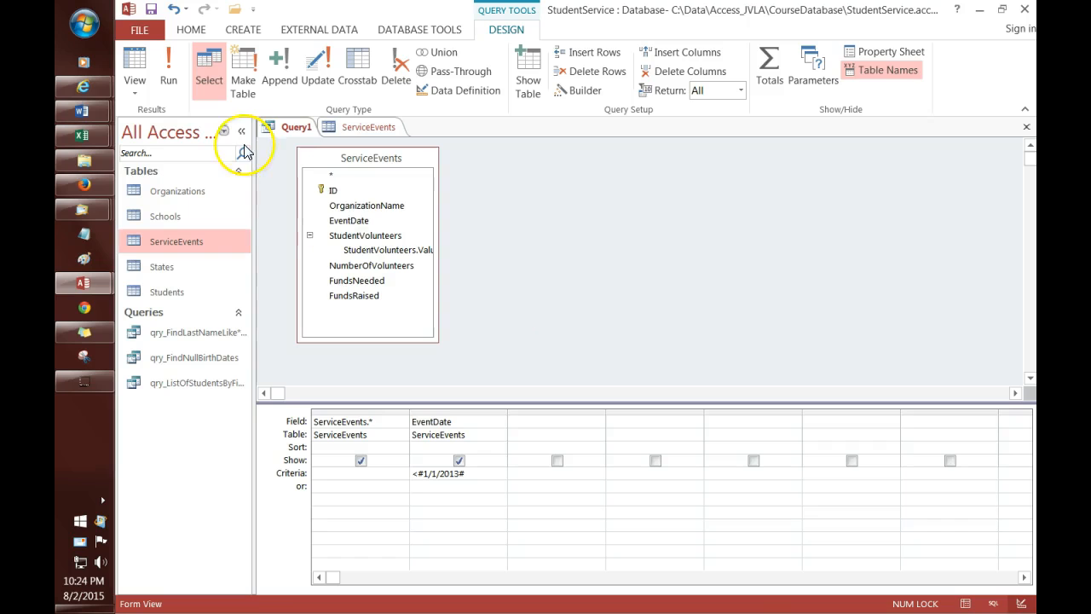
left_click(169, 81)
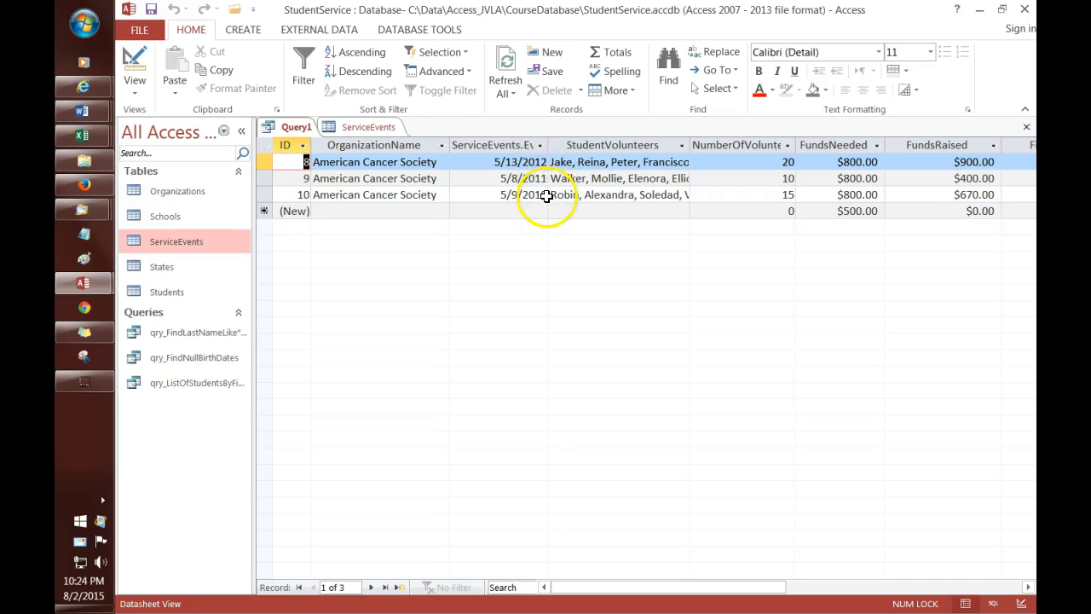
Step: Uncheck Show for the EventDate criteria column and rerun, still listing the three pre-2013 events
right_click(296, 128)
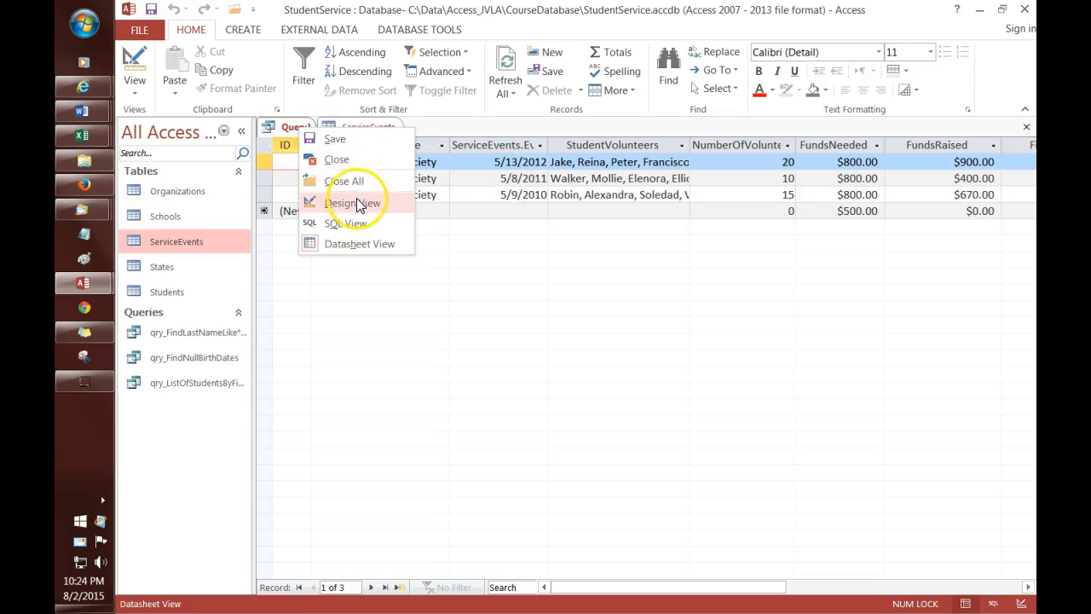
left_click(352, 203)
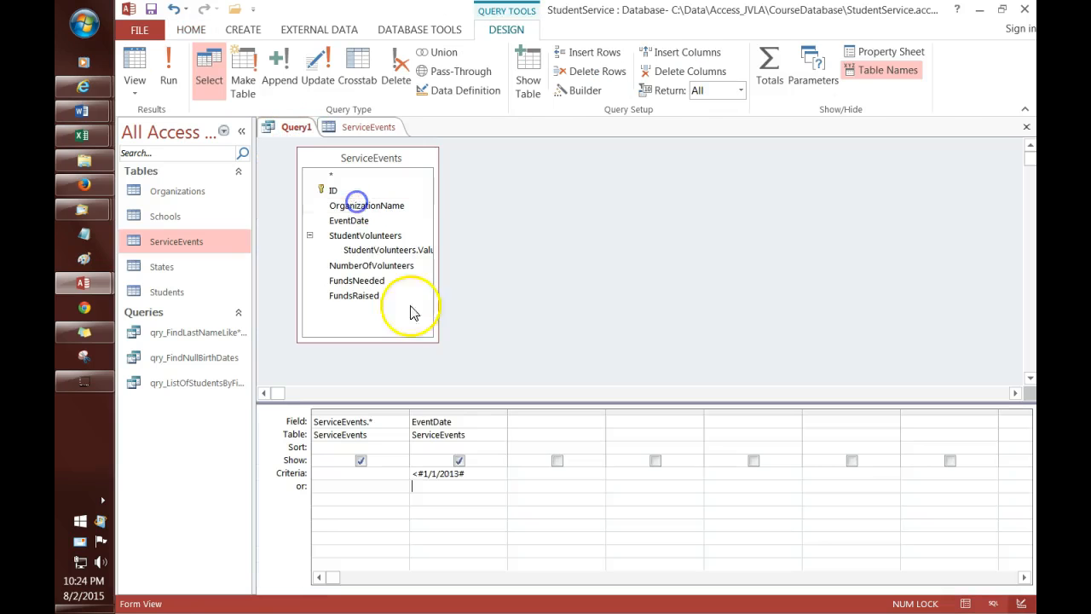
left_click(459, 461)
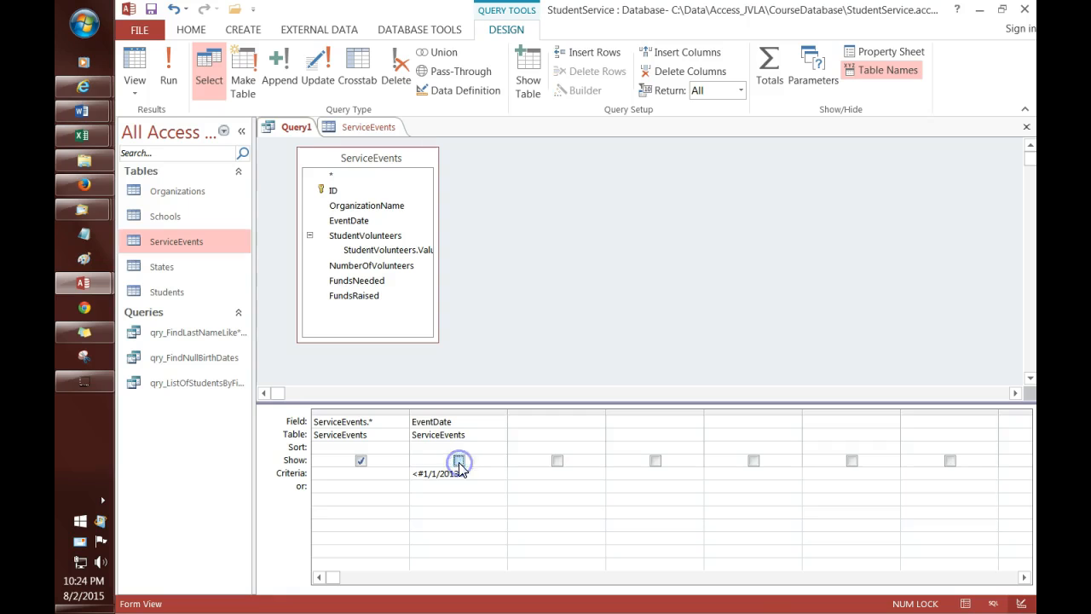
left_click(169, 68)
left_click(524, 234)
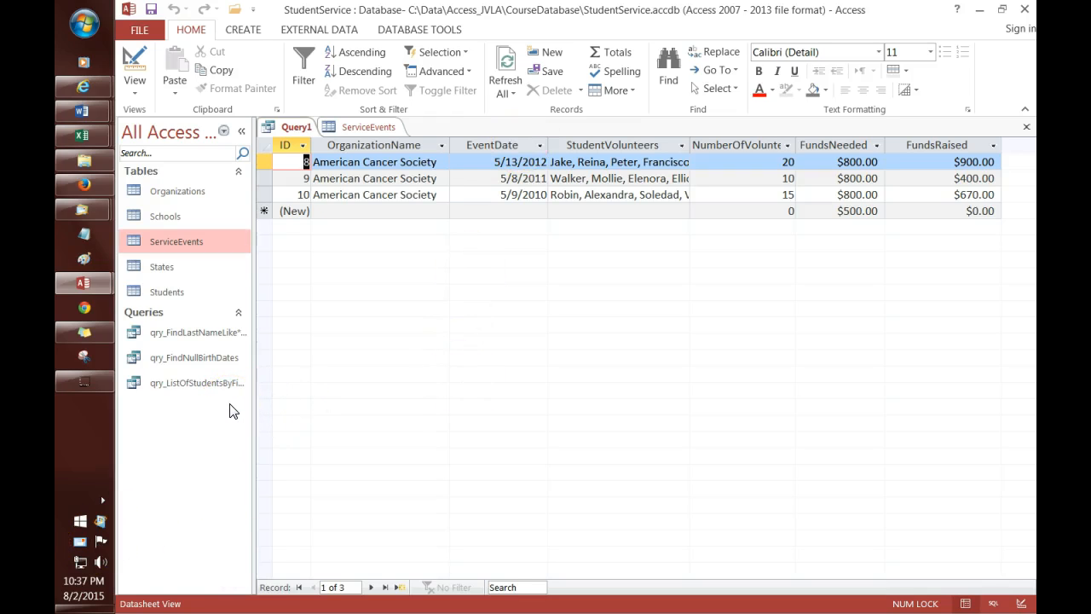
Step: Replace the EventDate criterion with 10/24/15 and run the query for the Heartland Food Pantry event
left_click(296, 128)
left_click(335, 198)
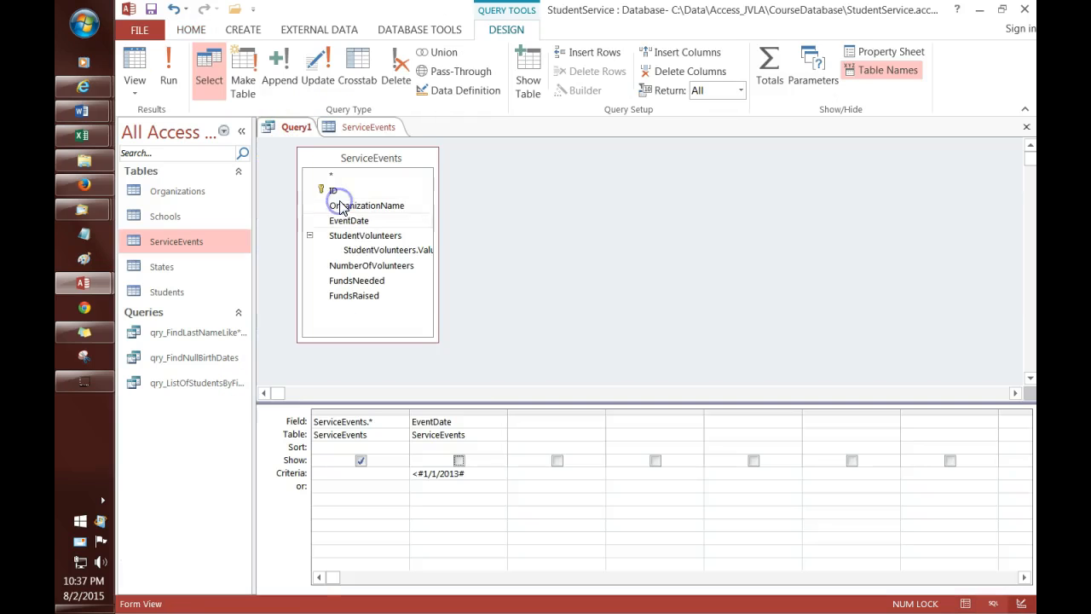
left_click(491, 472)
left_click_drag(490, 472, 398, 474)
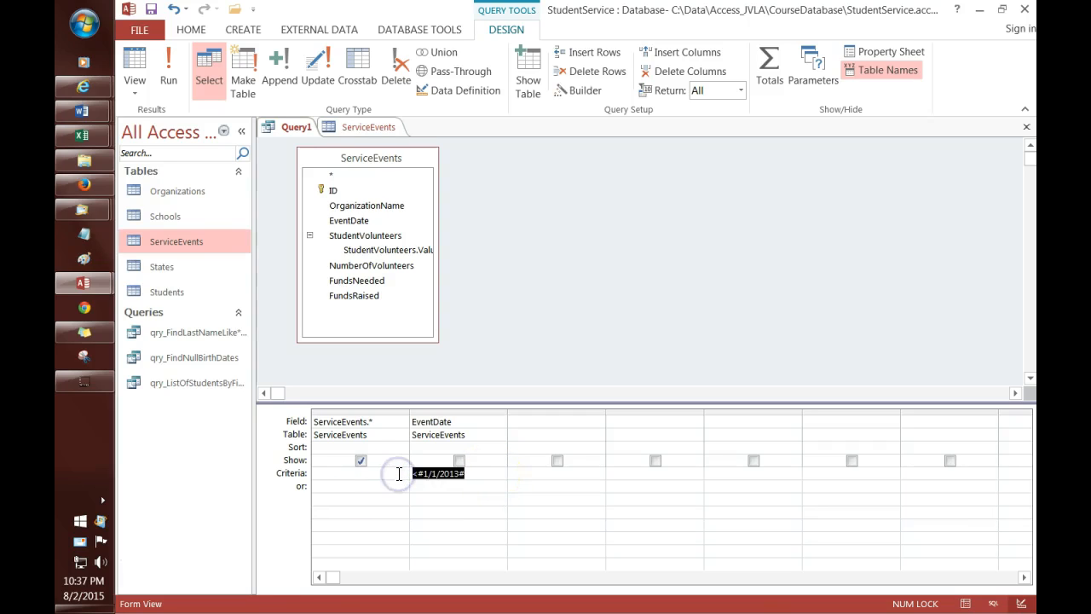
key("Delete")
type("10/24/15")
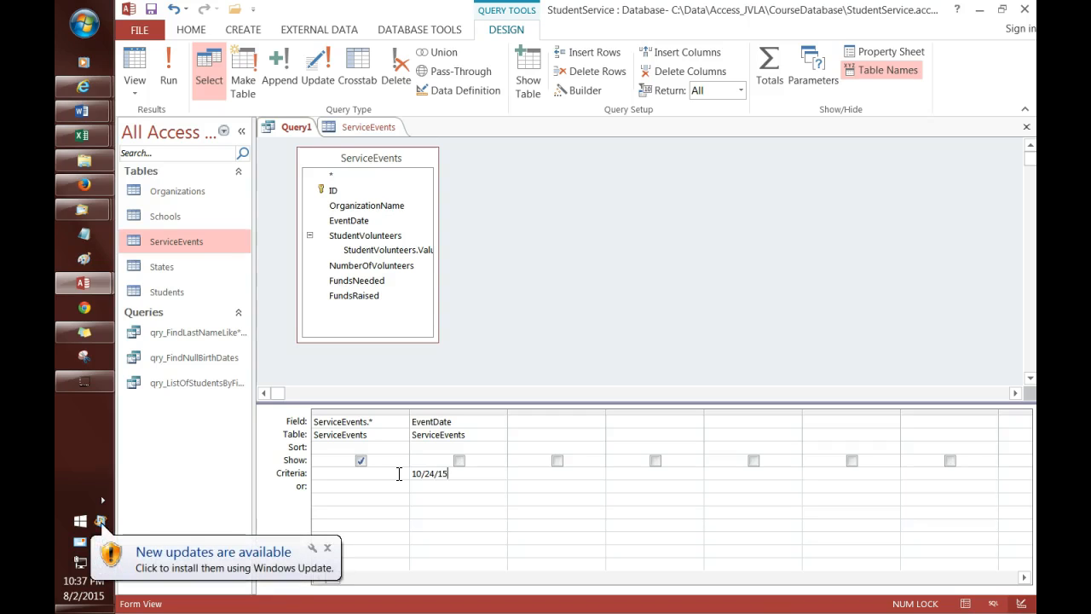
left_click(328, 548)
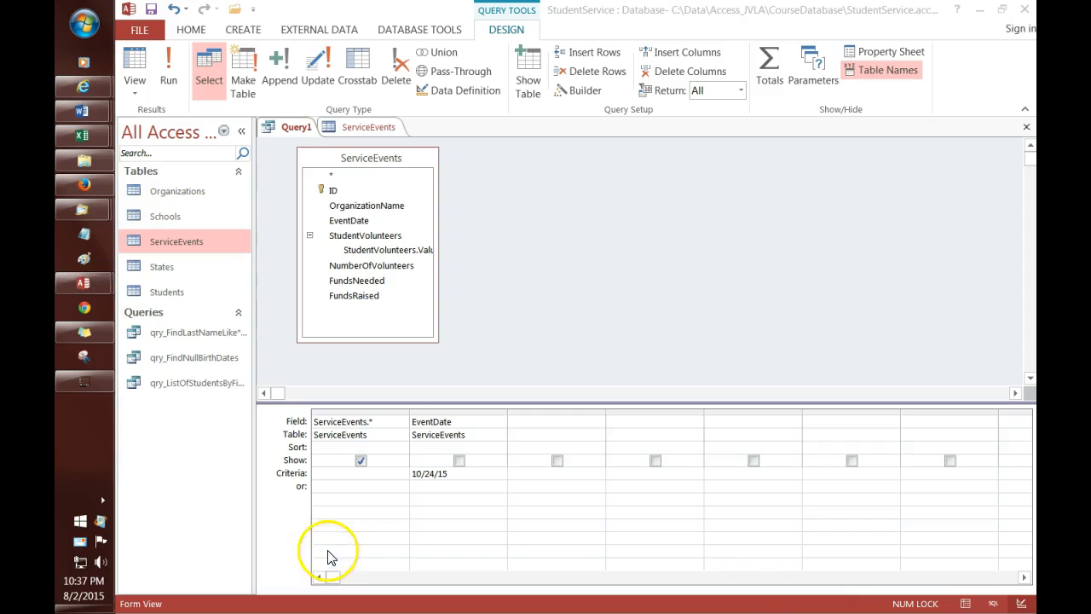
left_click(476, 469)
key("Down")
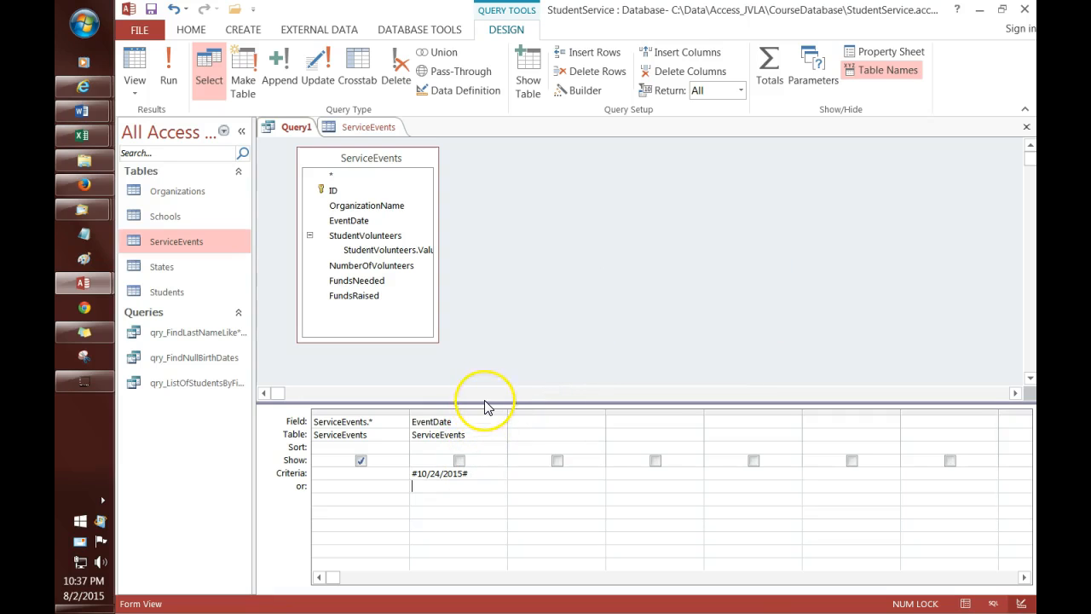
left_click(168, 70)
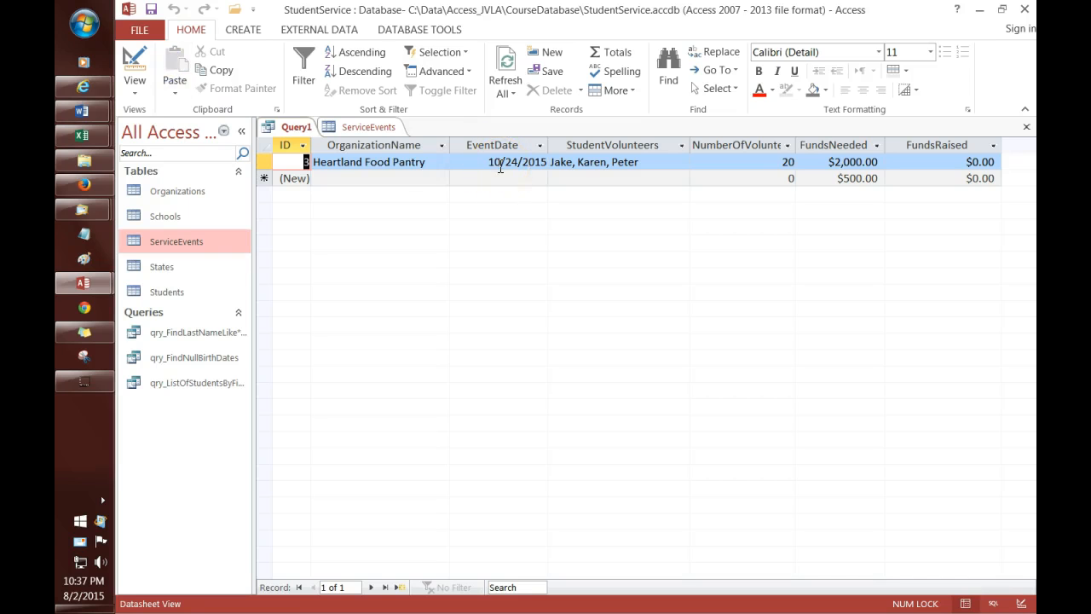
Step: Reopen Query1 in Design View to review the hidden EventDate column's #10/24/2015# criterion
right_click(283, 128)
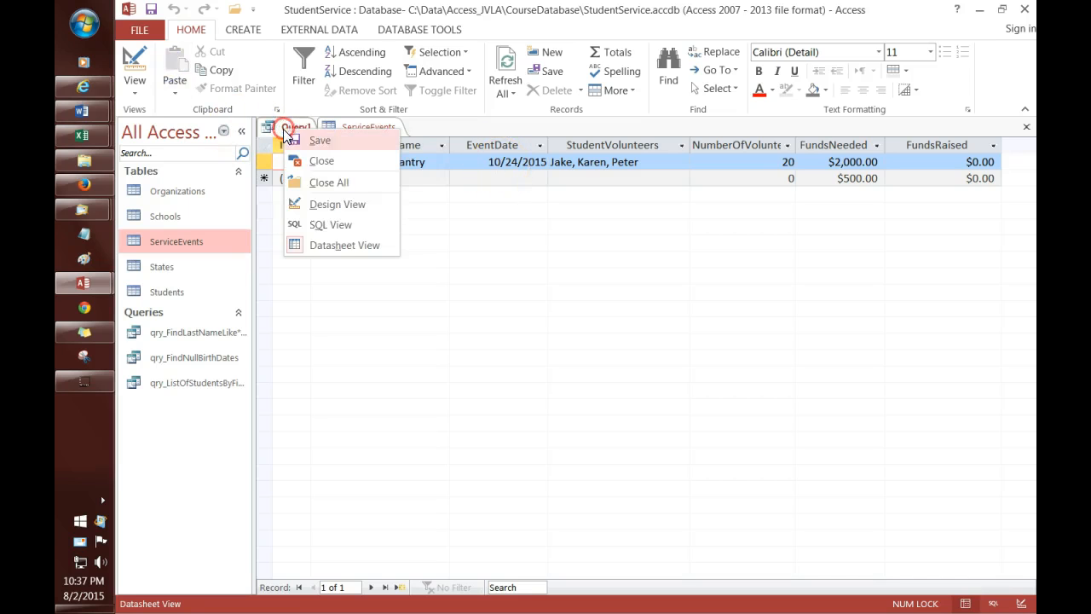
left_click(337, 205)
left_click(492, 473)
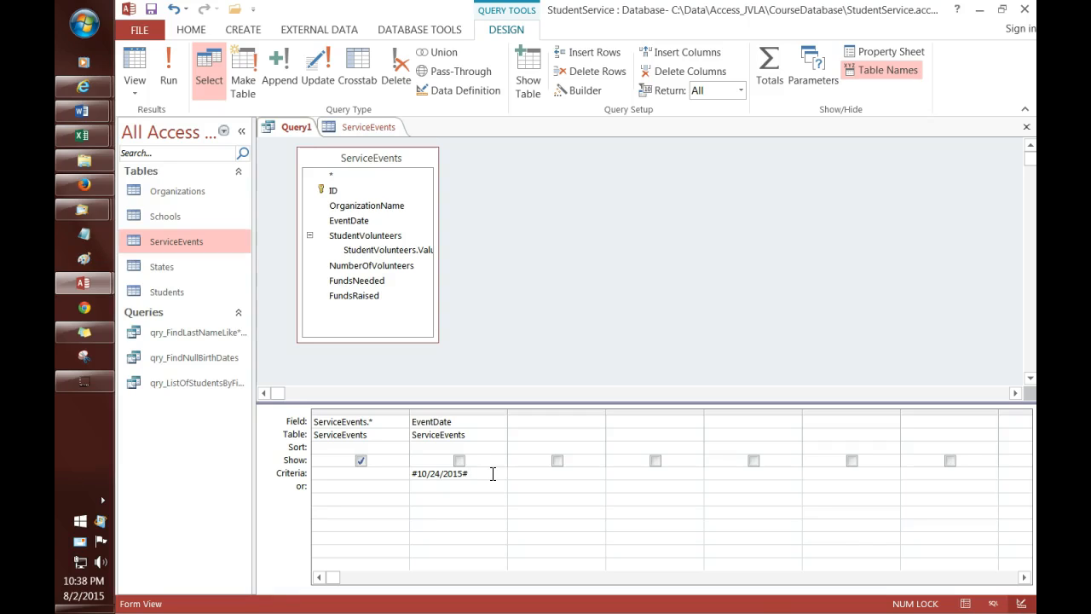
left_click(499, 472)
left_click(228, 504)
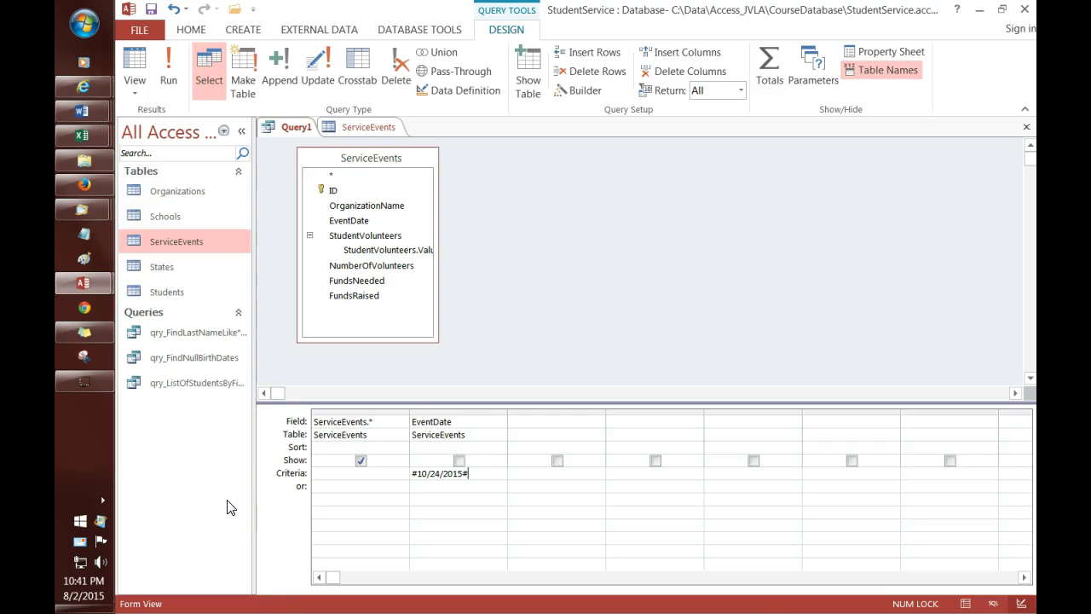